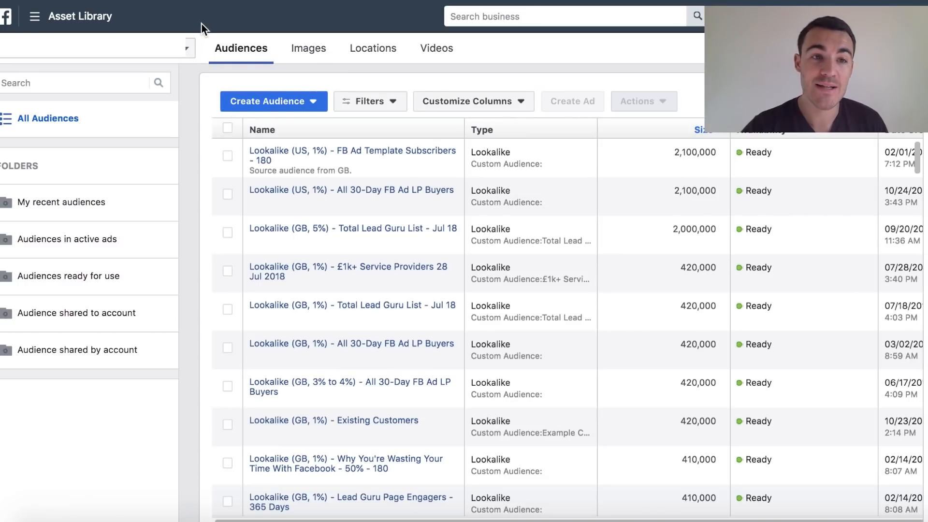
pyautogui.click(36, 18)
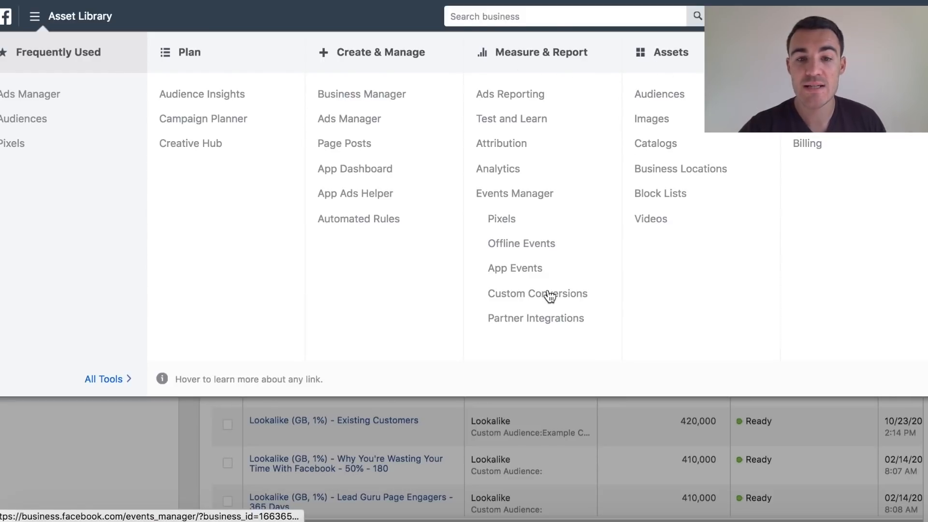
pyautogui.click(129, 440)
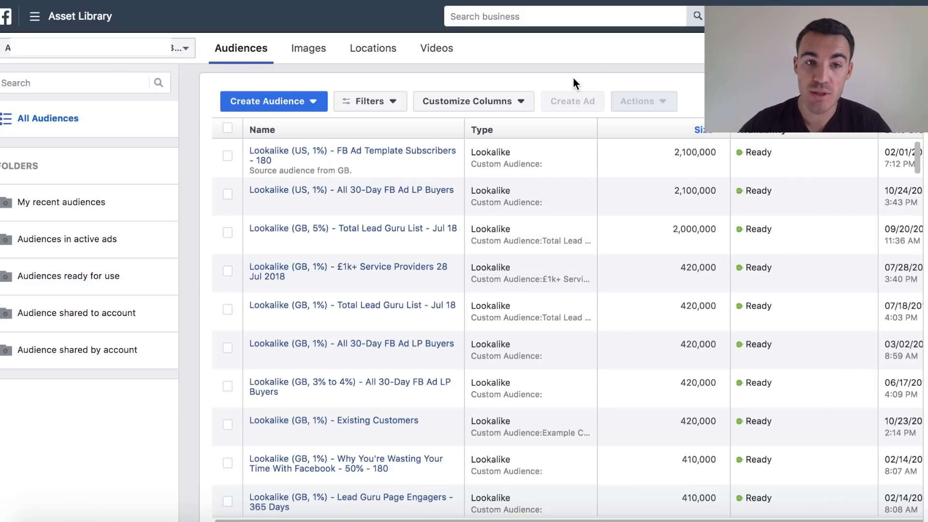
# Step: Start a custom audience from a customer file, using your own file or copied and pasted data
pyautogui.click(319, 110)
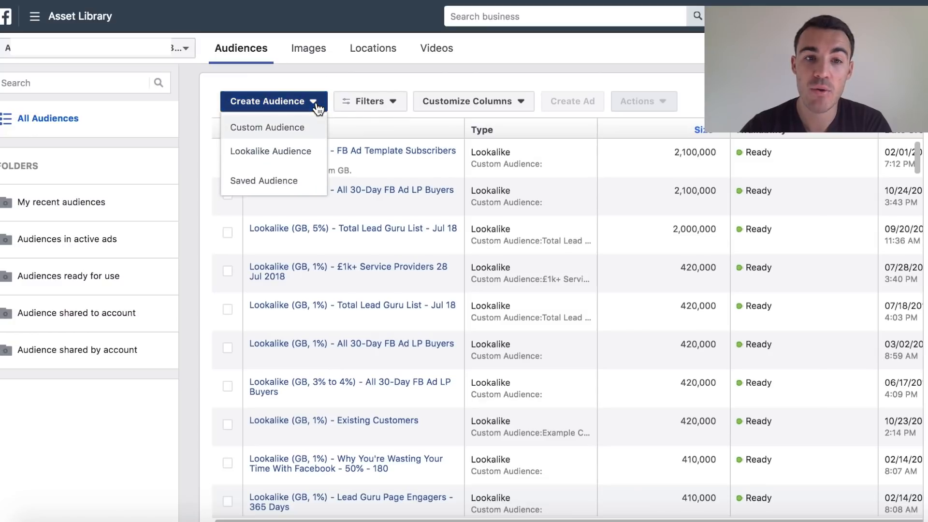
pyautogui.click(296, 130)
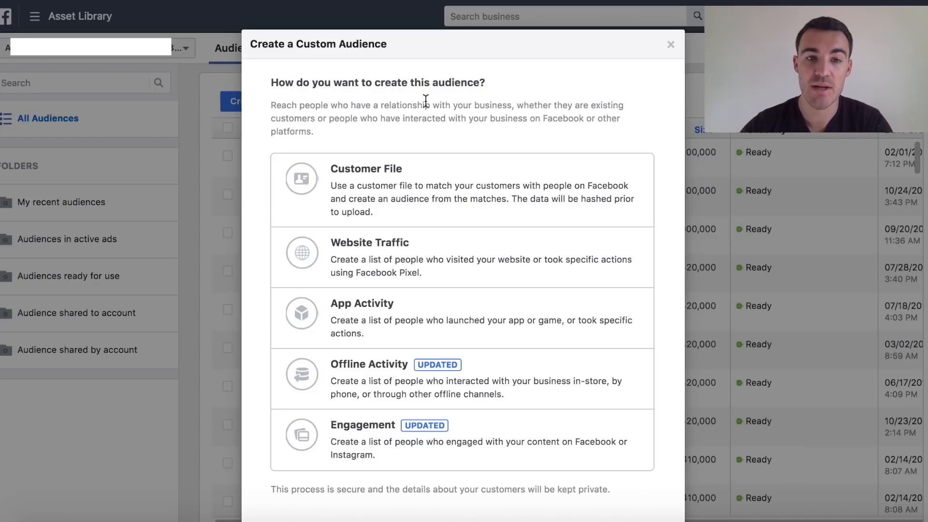
pyautogui.click(409, 195)
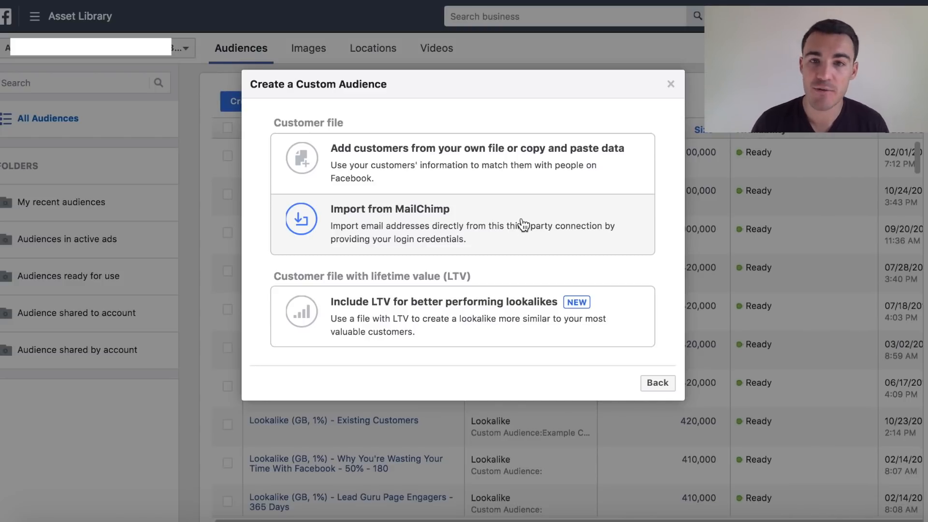
pyautogui.click(529, 181)
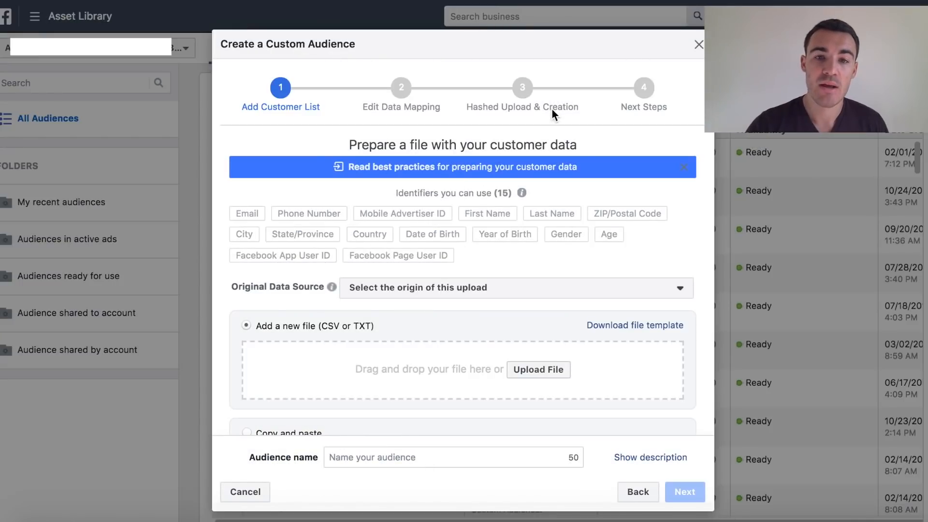
# Step: Set the original data source to Directly from customers and discard the customer-file audience
pyautogui.scroll(-2, 623, 140)
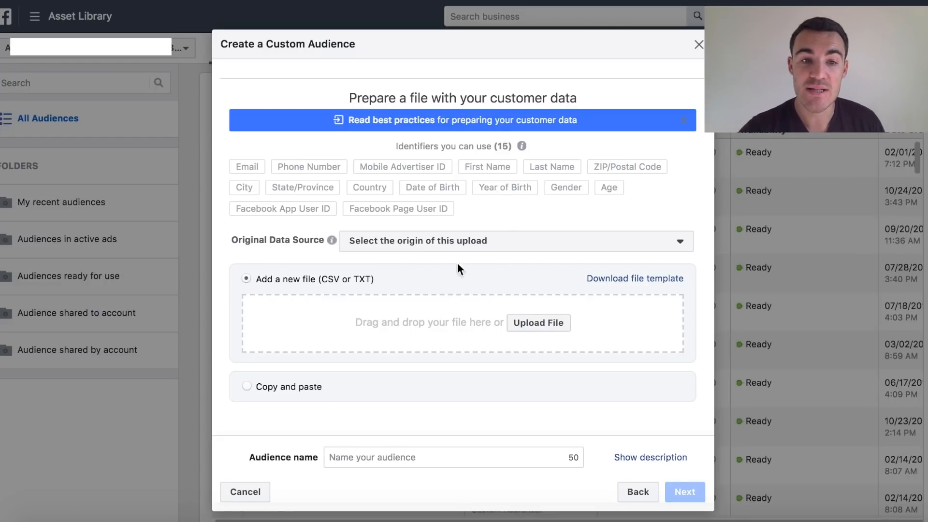
pyautogui.click(489, 243)
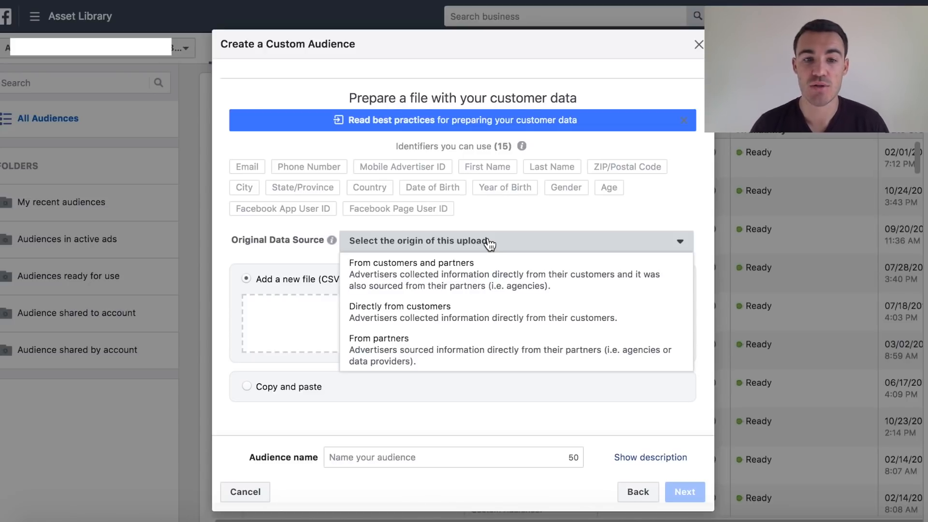
pyautogui.click(460, 306)
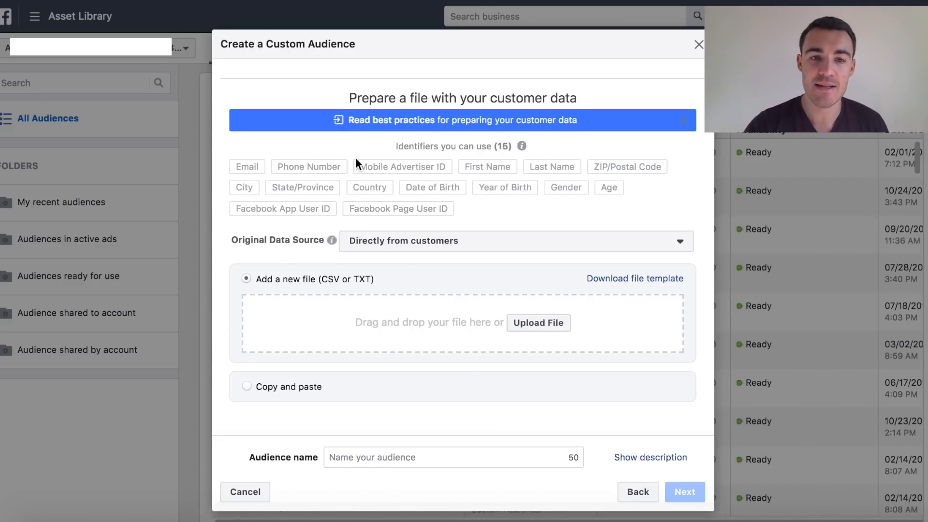
pyautogui.moveTo(364, 148)
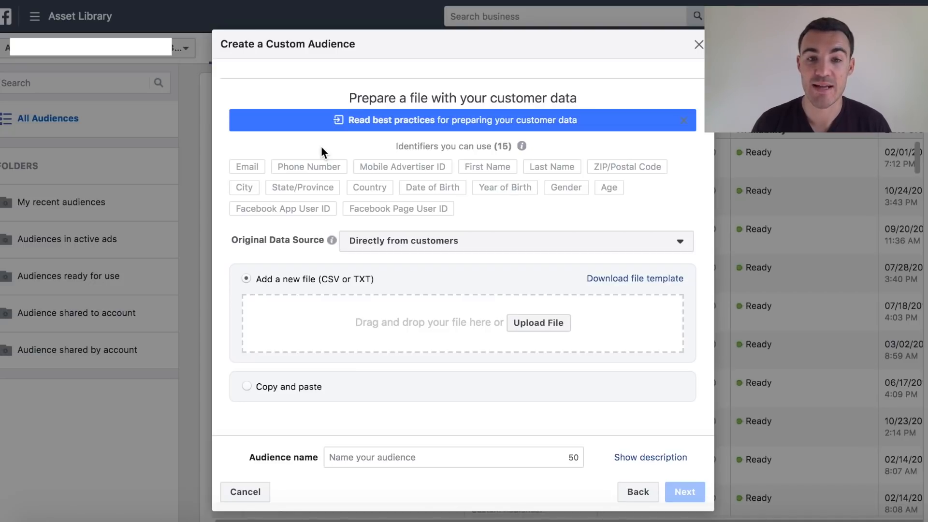
pyautogui.click(698, 45)
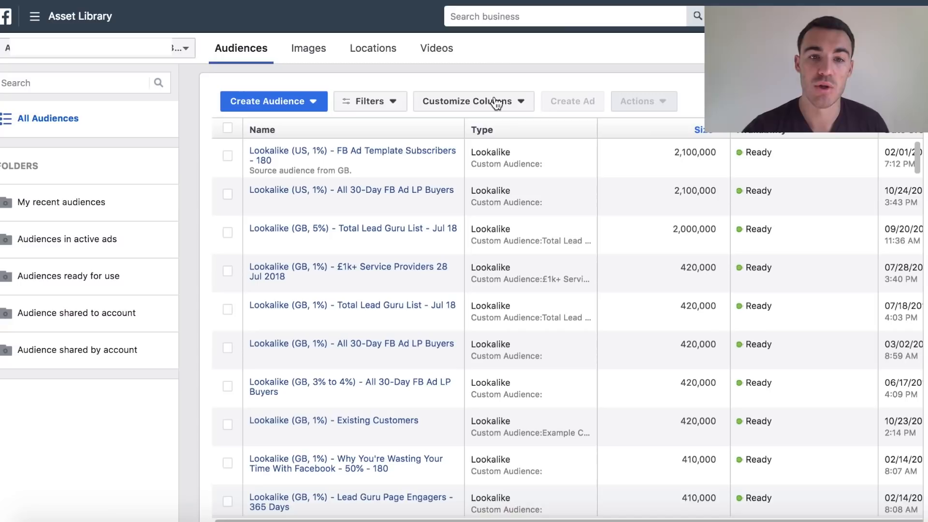
# Step: Start a custom audience based on website traffic and set its time window to the past 180 days
pyautogui.click(311, 103)
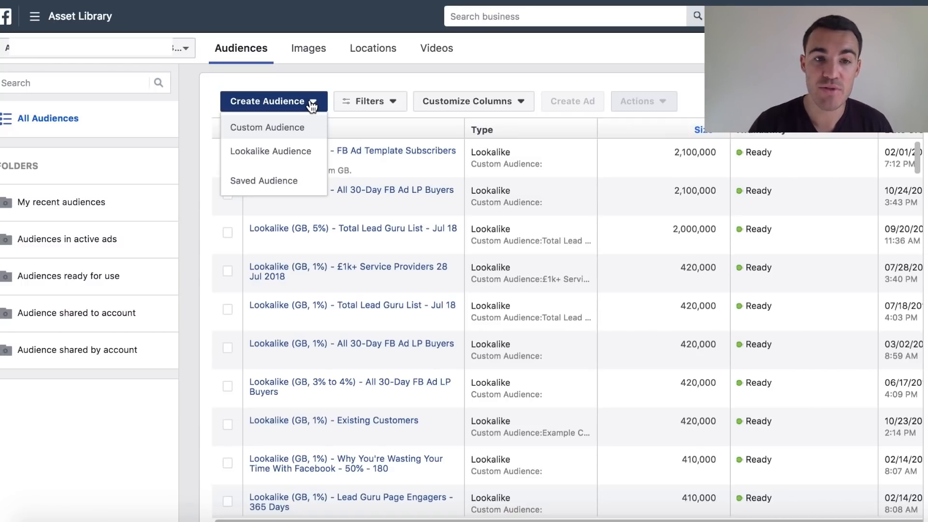
pyautogui.click(300, 128)
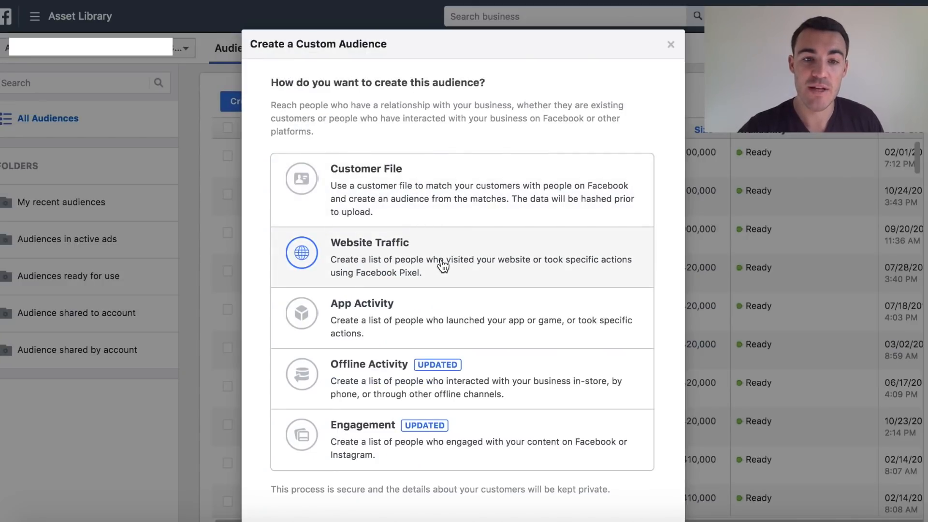
pyautogui.click(416, 260)
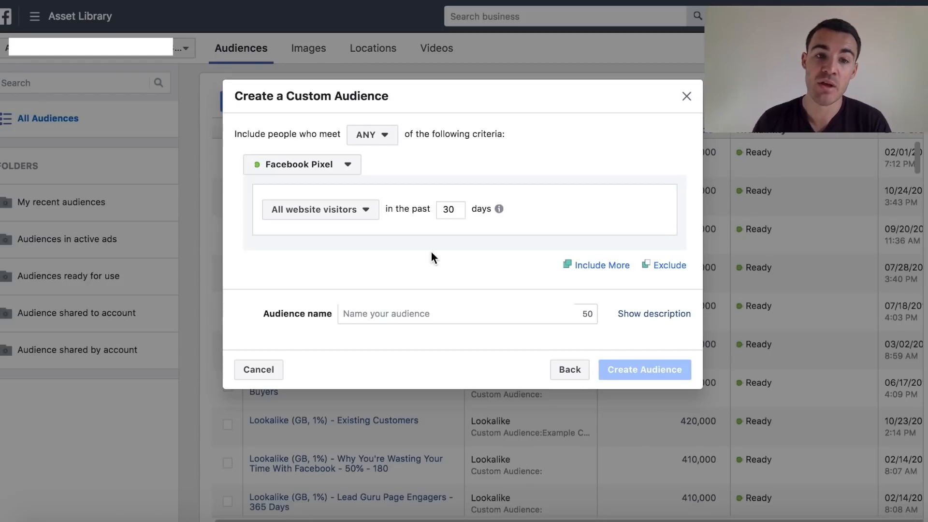
pyautogui.click(451, 209)
pyautogui.press('BackSpace')
pyautogui.write('18')
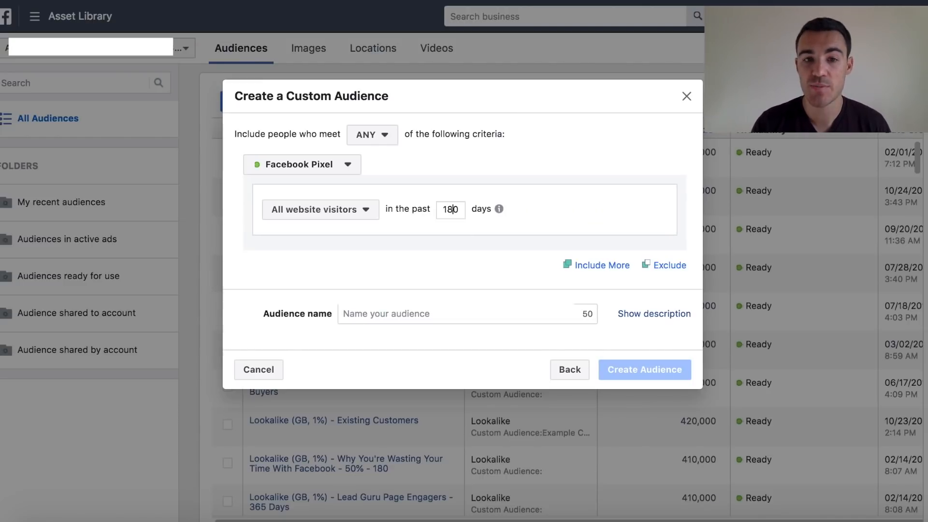
# Step: Look through the available visitor criteria and pixel events, and keep All website visitors as the criterion
pyautogui.click(370, 213)
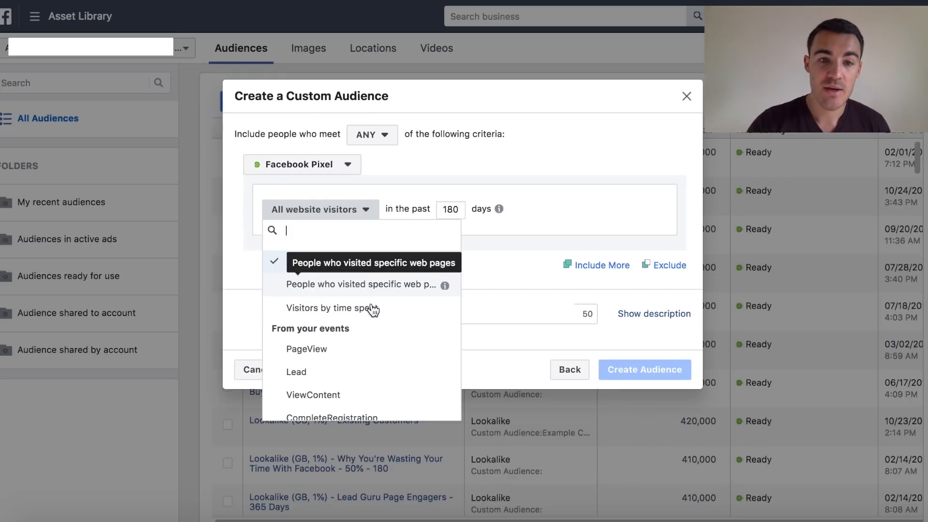
pyautogui.scroll(-1, 405, 320)
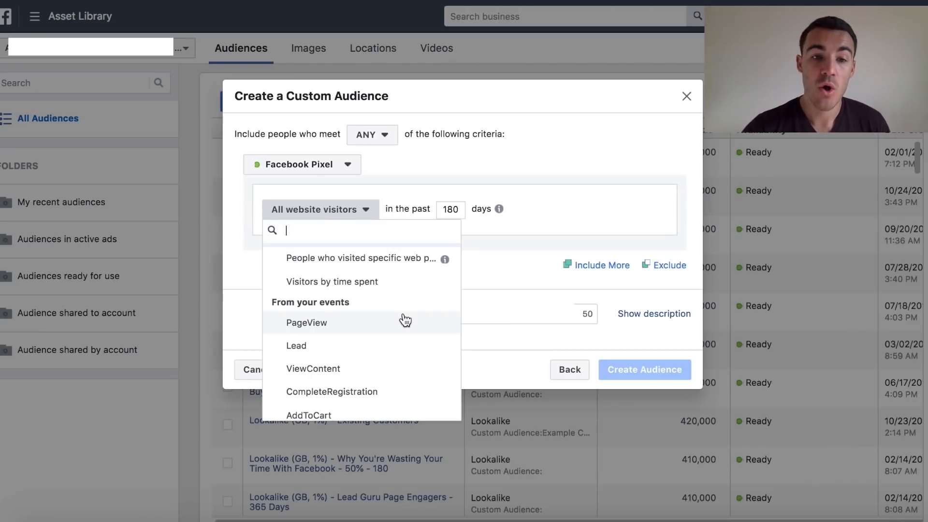
pyautogui.scroll(-1, 405, 320)
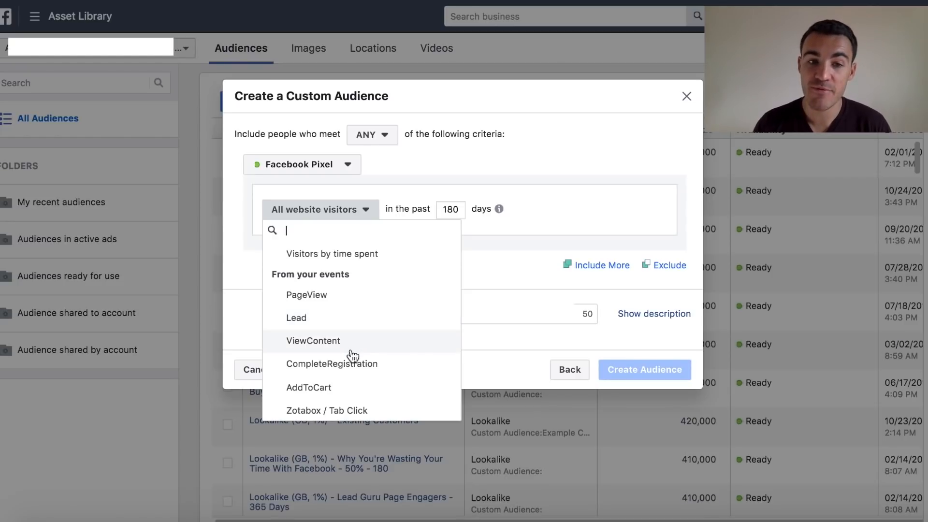
pyautogui.scroll(2, 354, 310)
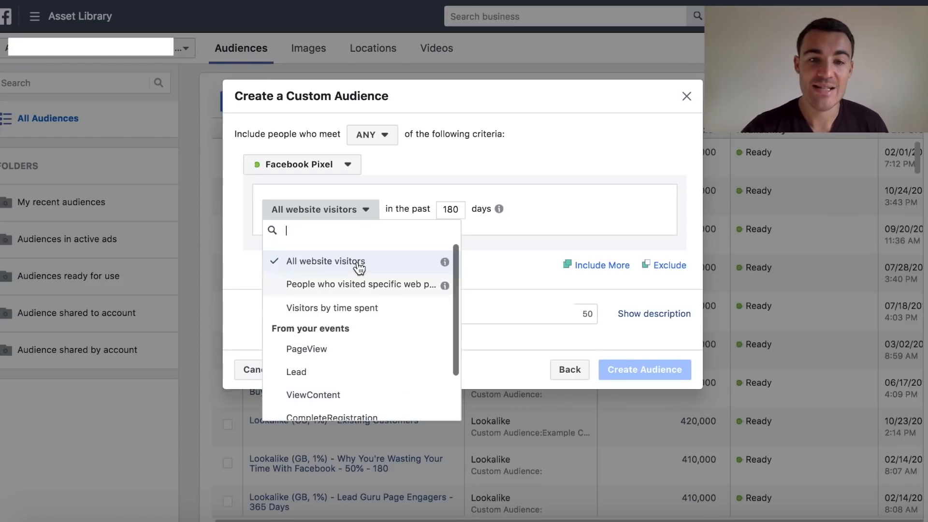
pyautogui.click(357, 263)
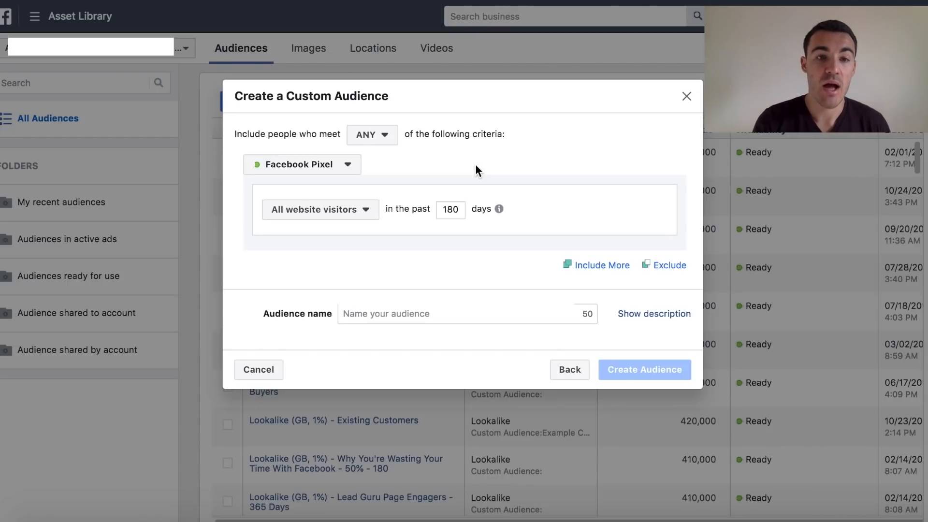
# Step: Try the Lead event as the audience criterion and switch back to All website visitors
pyautogui.click(366, 209)
pyautogui.scroll(-1, 347, 304)
pyautogui.scroll(-1, 347, 306)
pyautogui.click(321, 317)
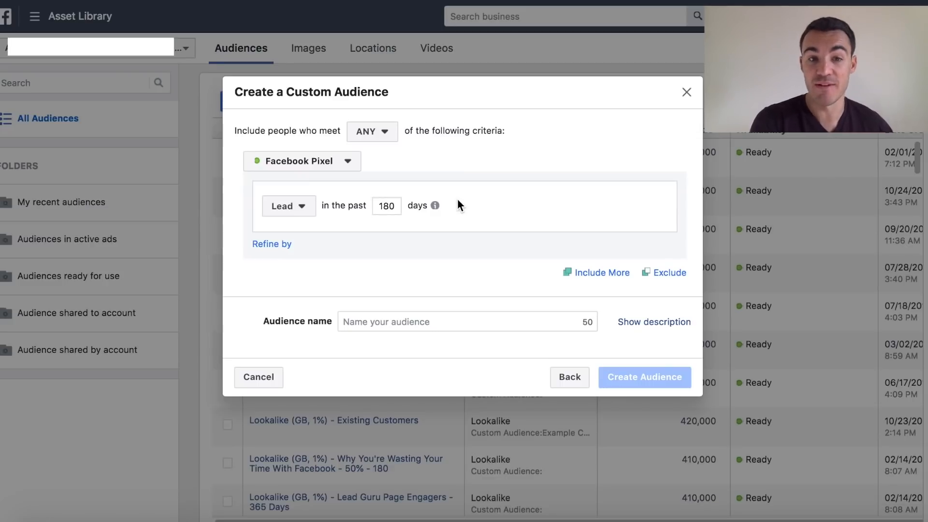
pyautogui.click(302, 207)
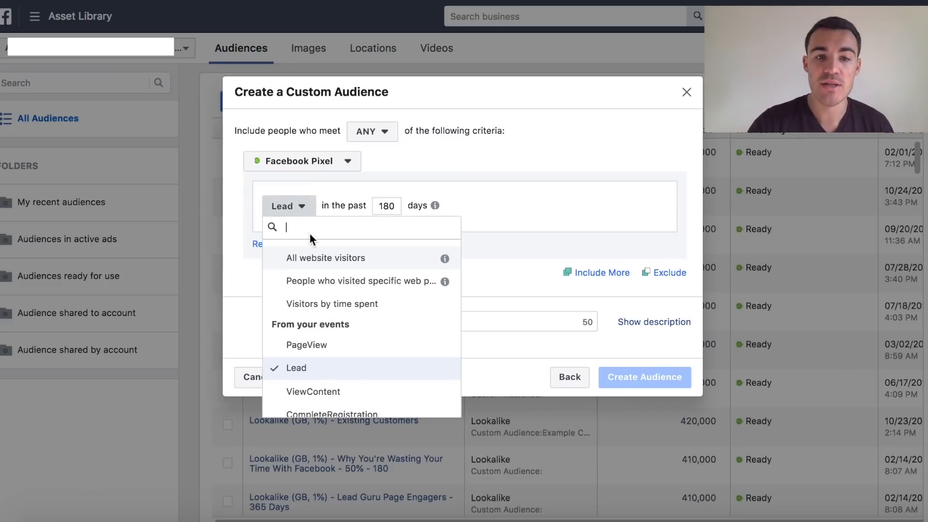
pyautogui.click(314, 259)
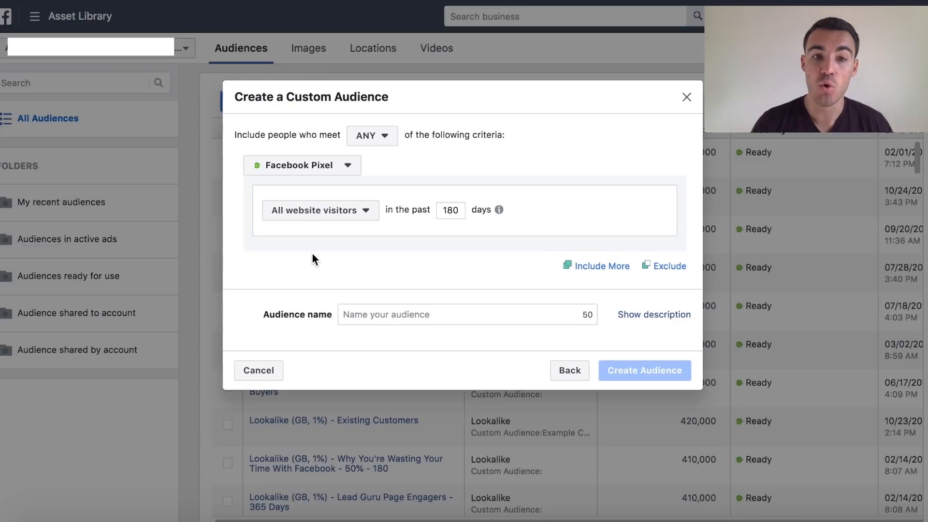
# Step: Name the audience "All website visitors - 180 (for lookalike)", create it and finish without taking any suggested next step
pyautogui.click(355, 314)
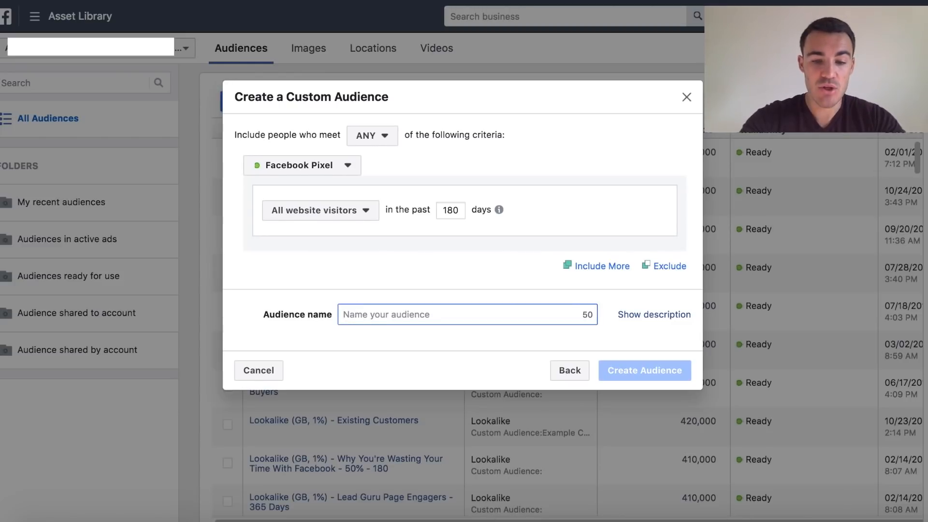
pyautogui.write('All website vi')
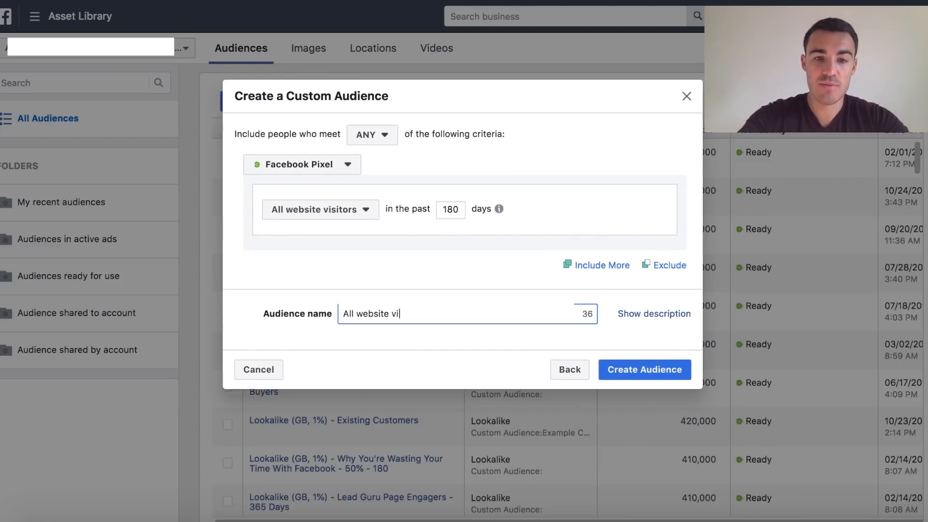
pyautogui.write('sitors ')
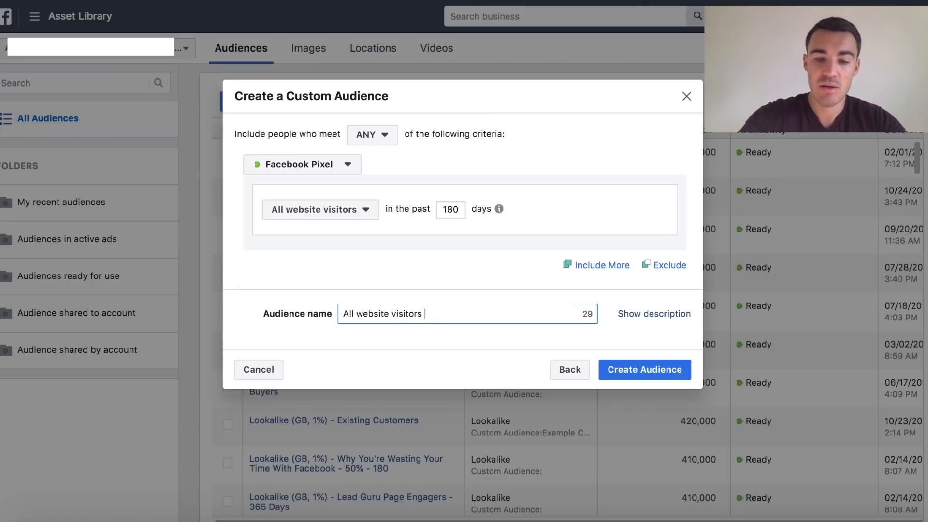
pyautogui.write('- 180 (for looka')
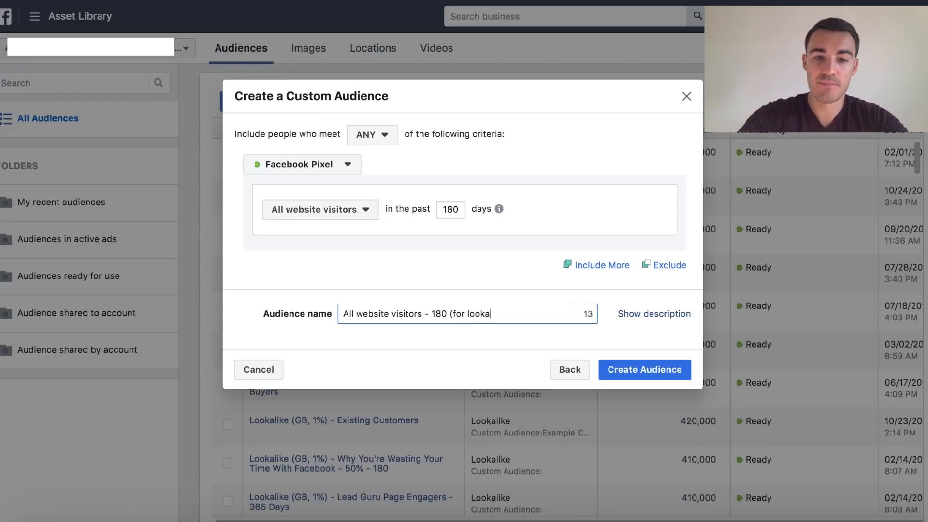
pyautogui.write('like)')
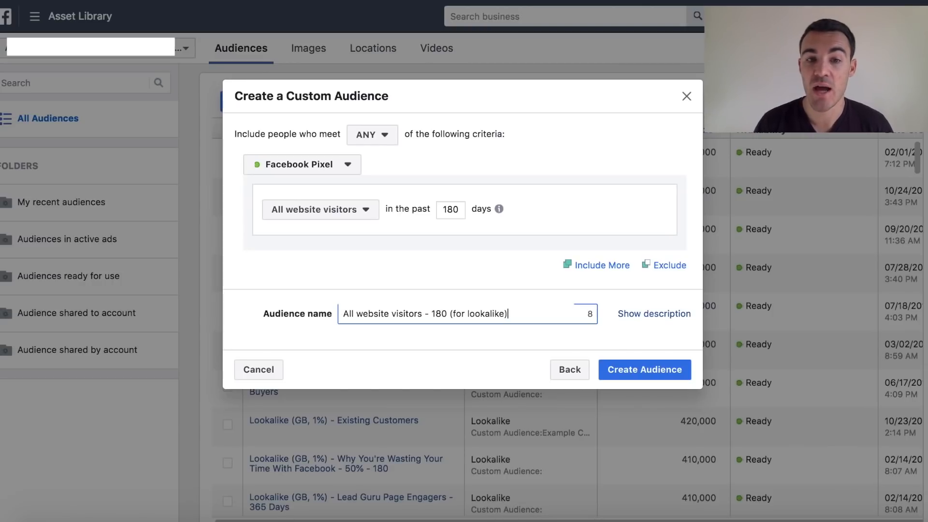
pyautogui.click(613, 370)
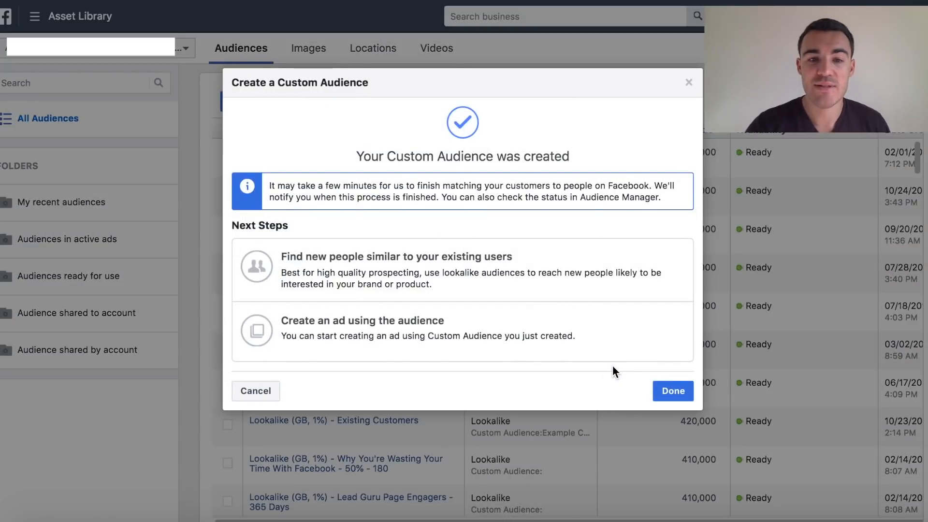
pyautogui.click(676, 398)
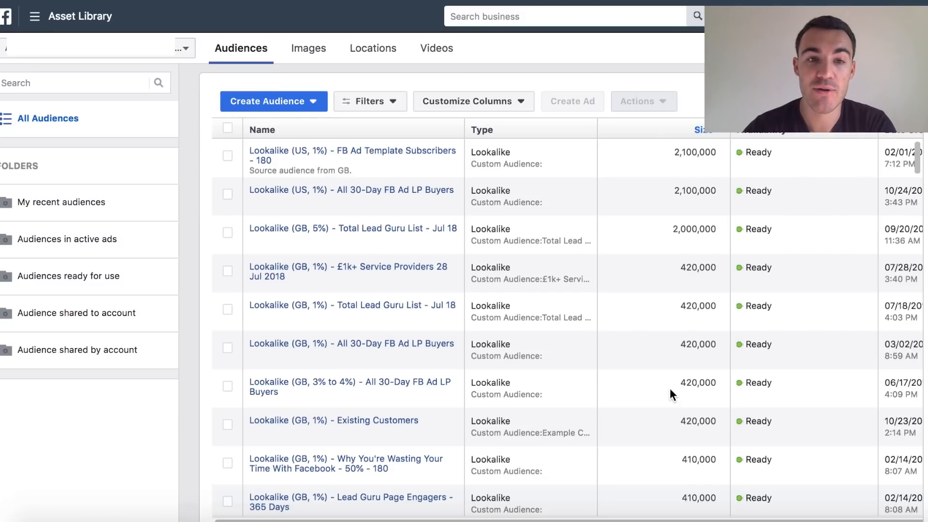
# Step: Start an engagement custom audience based on video, using people who have watched at 25% of your video
pyautogui.click(319, 105)
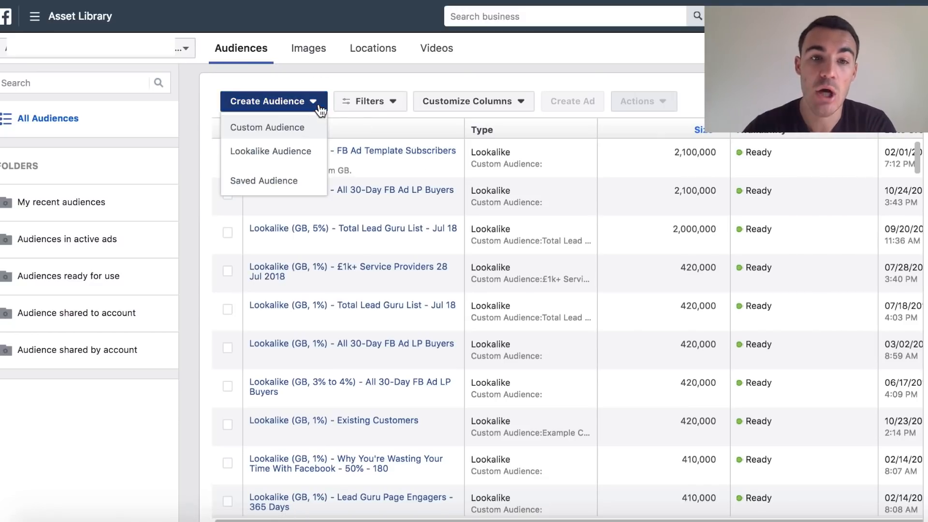
pyautogui.click(301, 133)
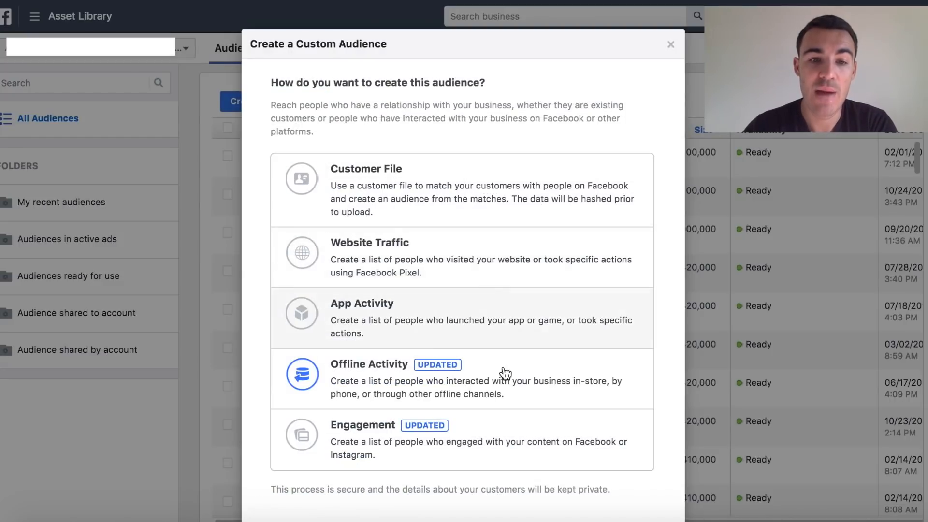
pyautogui.scroll(-2, 503, 374)
pyautogui.click(426, 397)
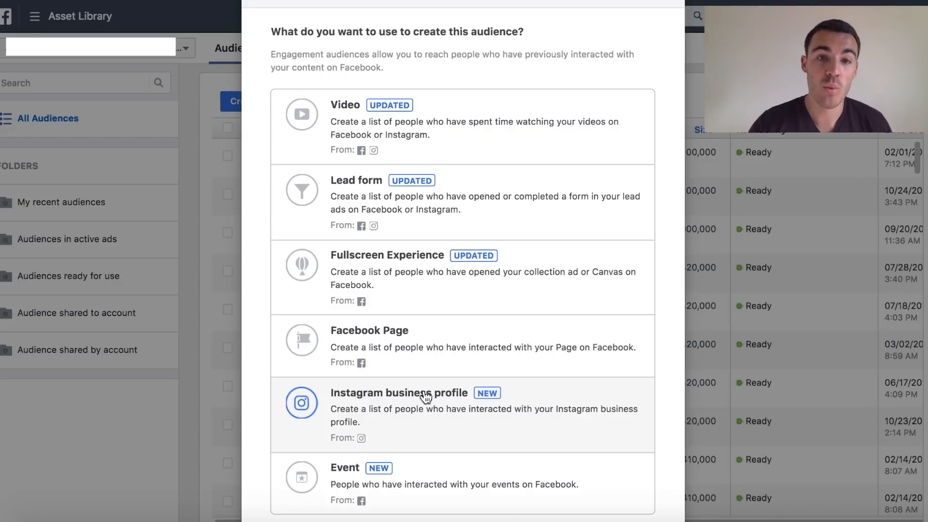
pyautogui.click(429, 141)
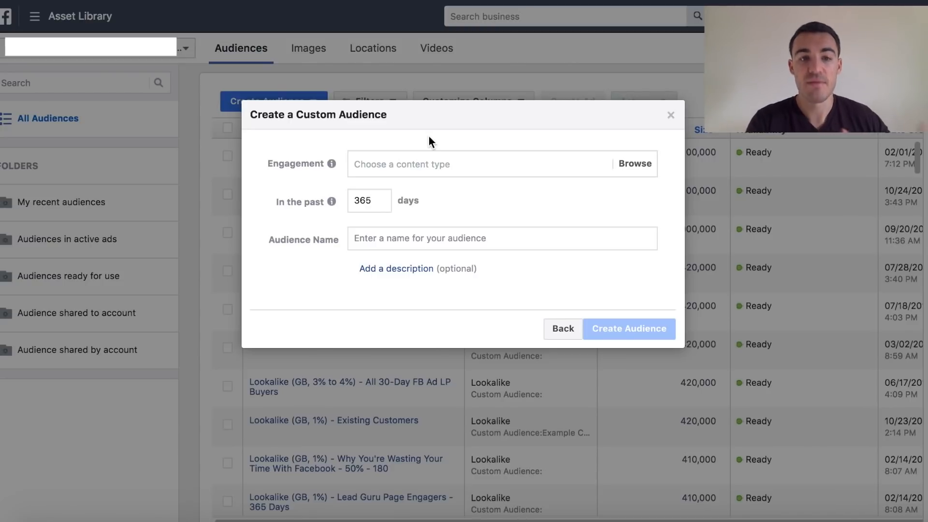
pyautogui.click(415, 159)
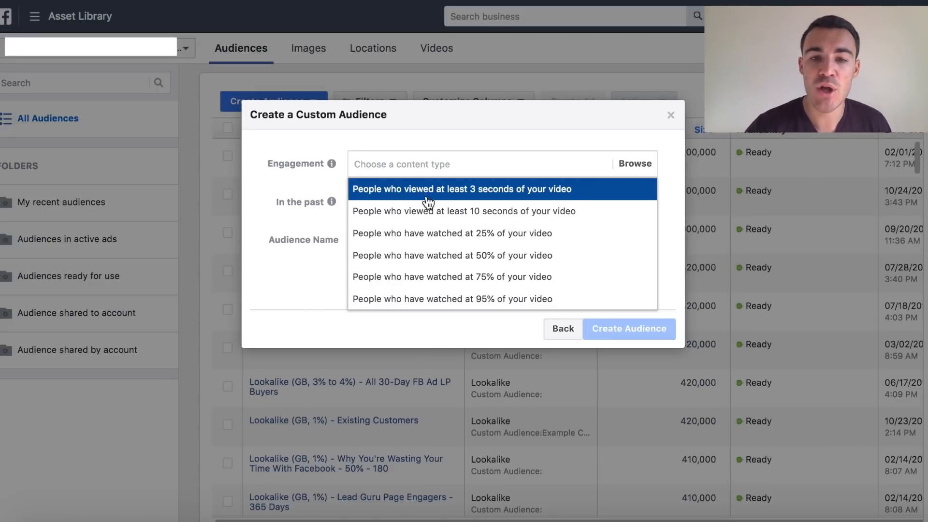
pyautogui.click(435, 234)
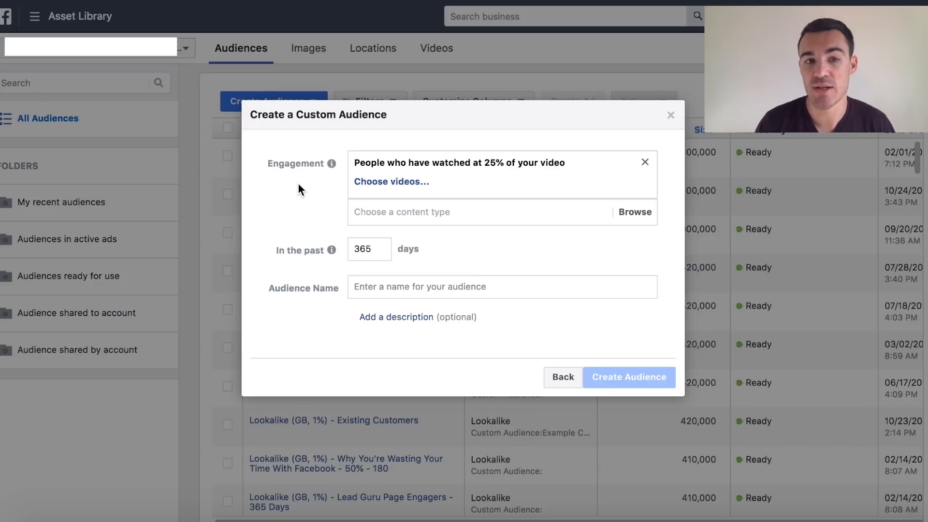
# Step: Choose the page's three newest videos, uploaded Oct 23, Oct 04 and Oct 03, 2018, as audience sources
pyautogui.click(372, 184)
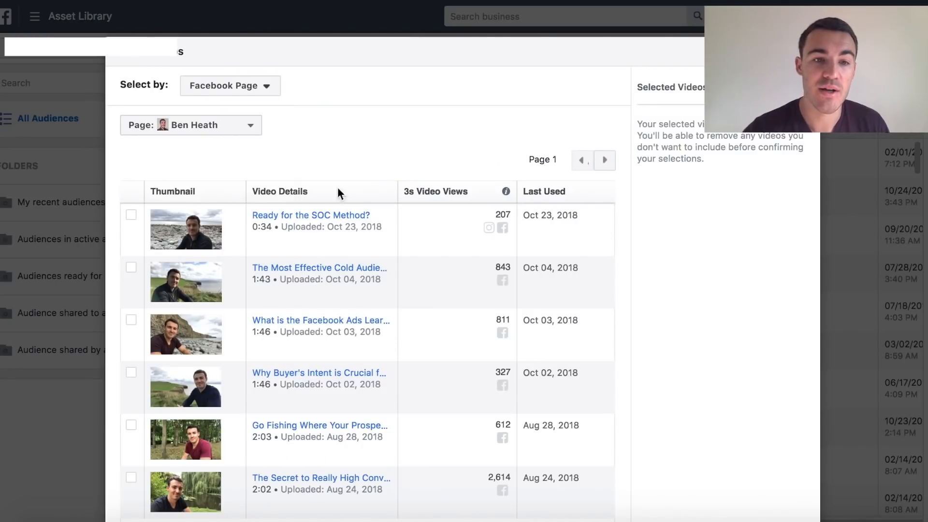
pyautogui.click(130, 215)
pyautogui.click(130, 270)
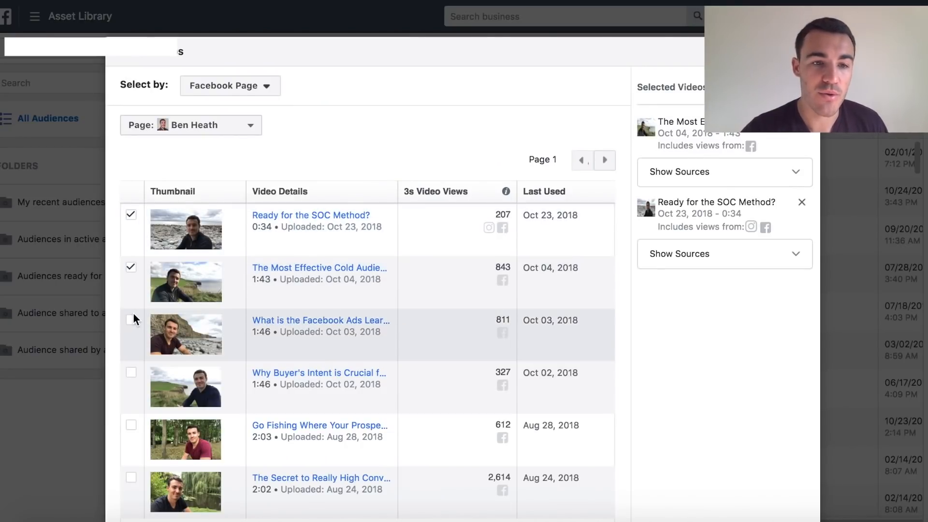
pyautogui.click(131, 319)
# Step: Add the 3:23 "Why You're Wasting Your Time" video uploaded Jul 16, 2018 on page 3 and confirm the video selection
pyautogui.click(605, 162)
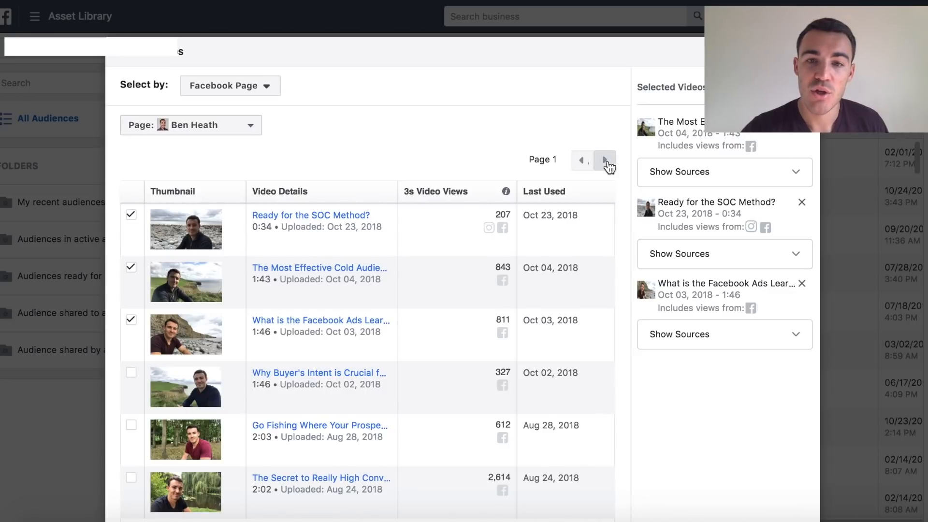
pyautogui.scroll(-2, 467, 126)
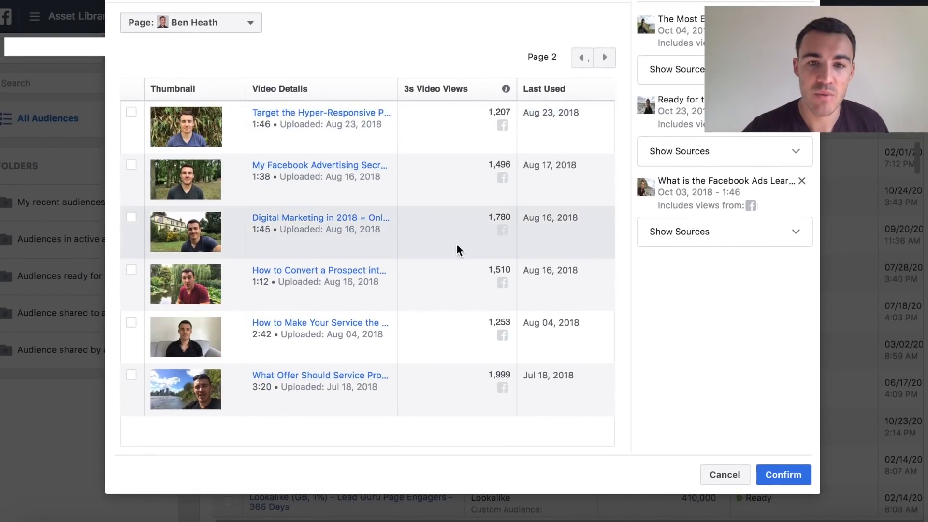
pyautogui.click(605, 58)
pyautogui.scroll(1, 566, 198)
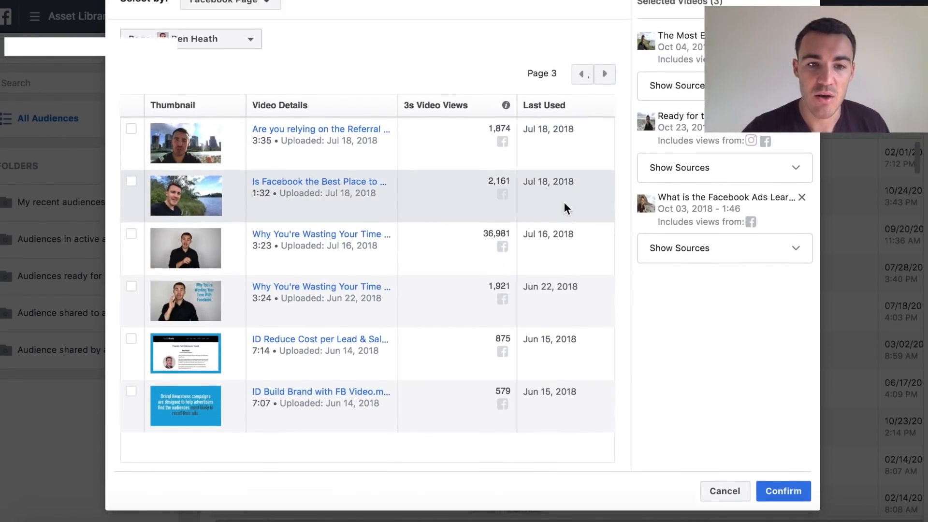
pyautogui.click(131, 244)
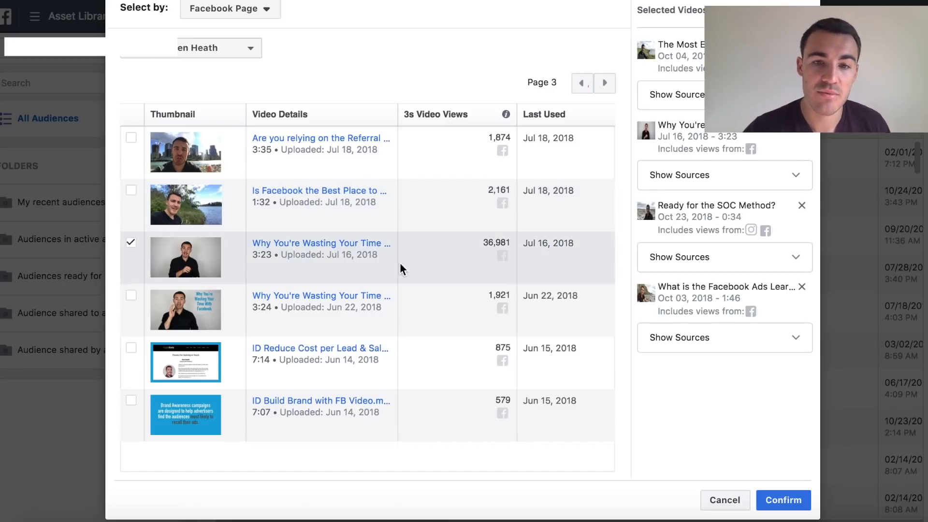
pyautogui.scroll(3, 434, 260)
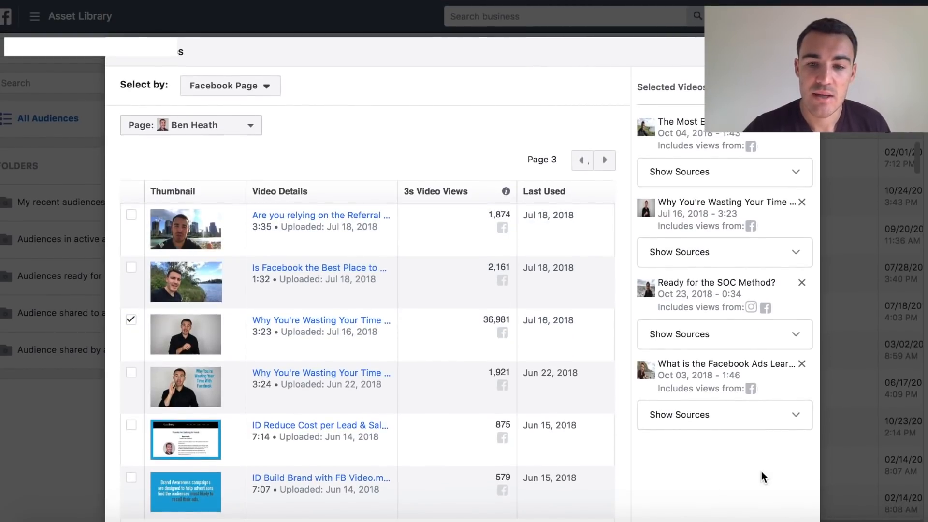
pyautogui.scroll(-3, 761, 471)
pyautogui.click(786, 486)
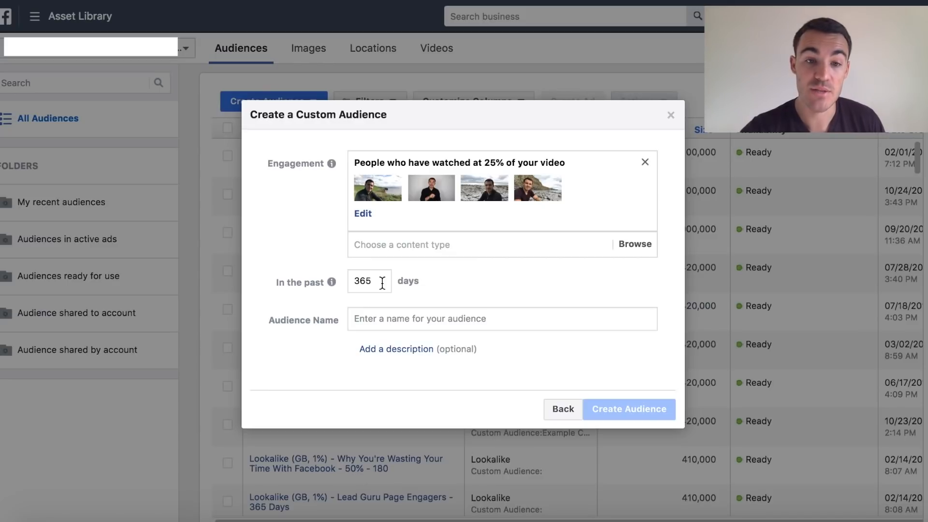
# Step: Name the audience "Video viewer 25% - 365 (for lookalike)", create it and finish without taking any suggested next step
pyautogui.click(379, 319)
pyautogui.write('V')
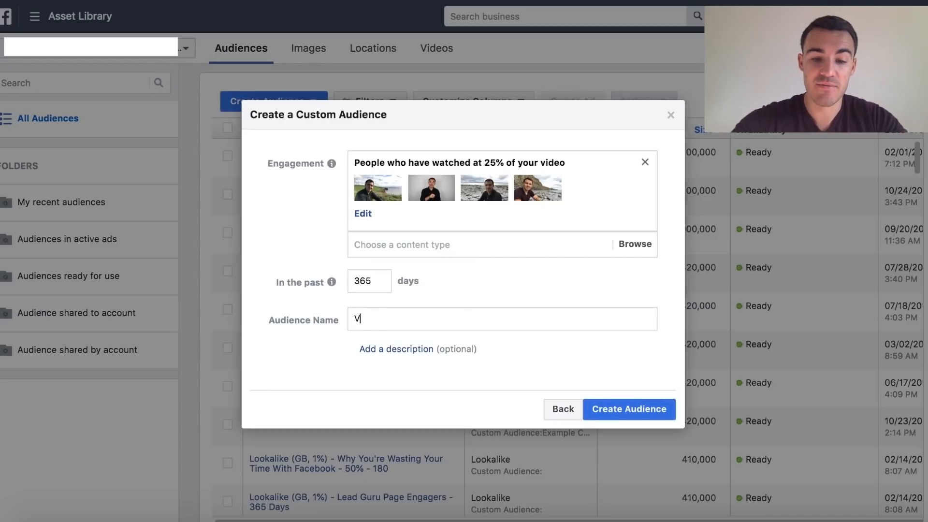
pyautogui.write('ideo viewer ')
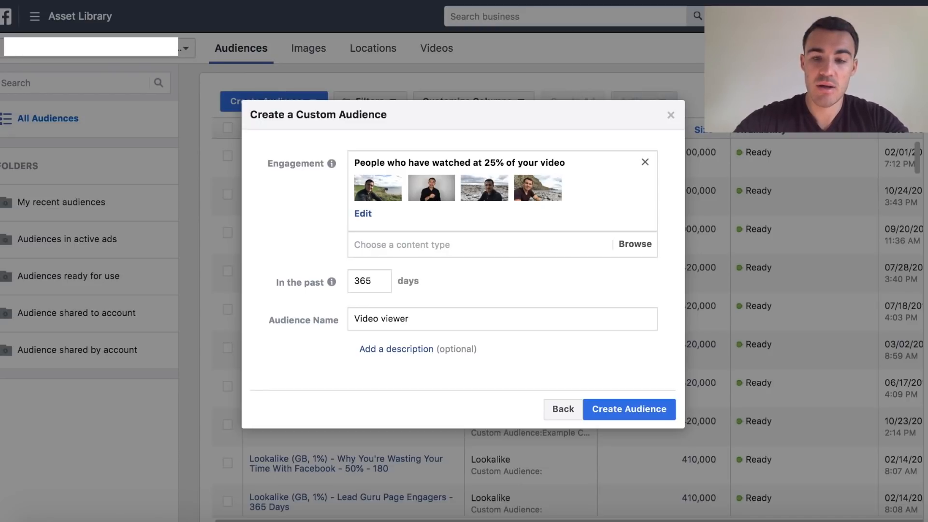
pyautogui.write('25% ')
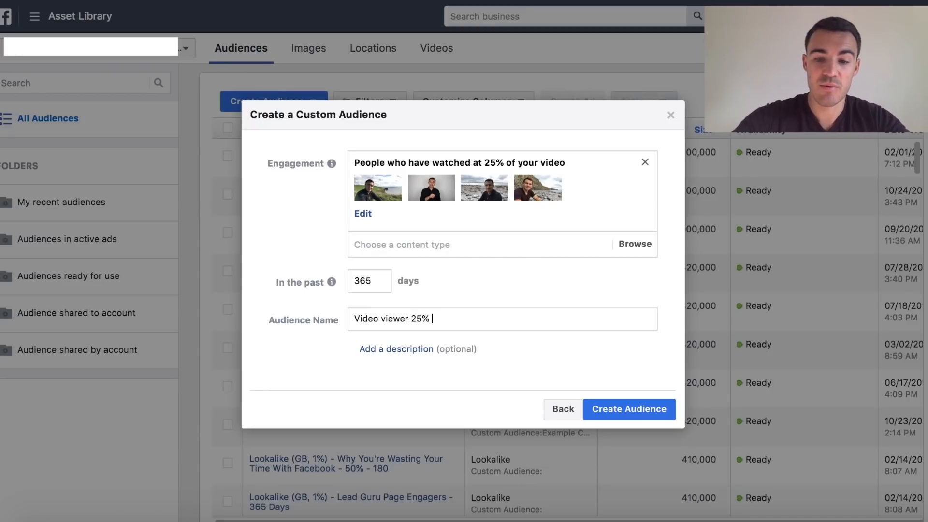
pyautogui.write('- 365 (for')
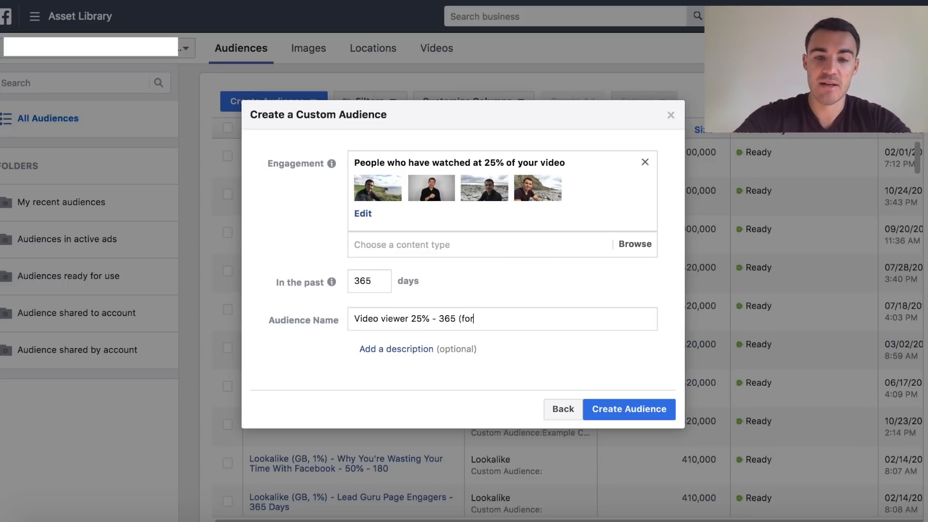
pyautogui.write(' lookalike)')
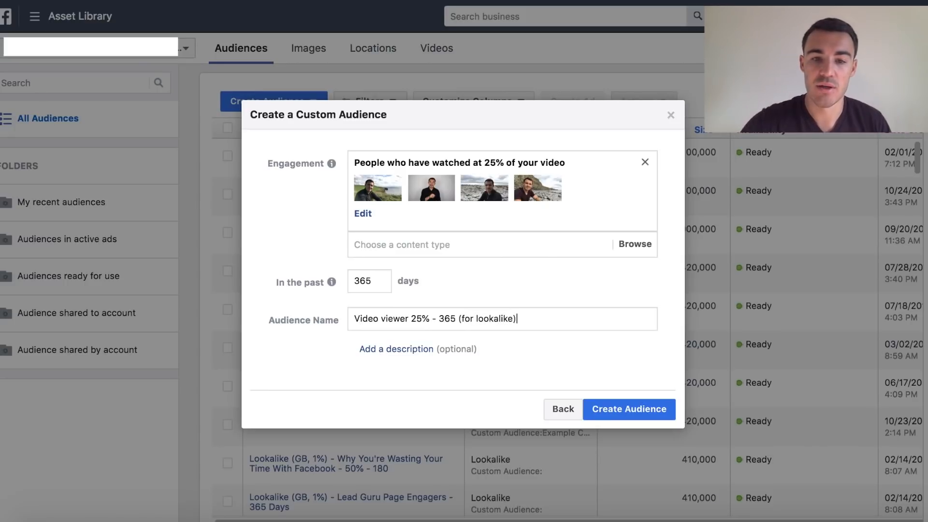
pyautogui.click(617, 416)
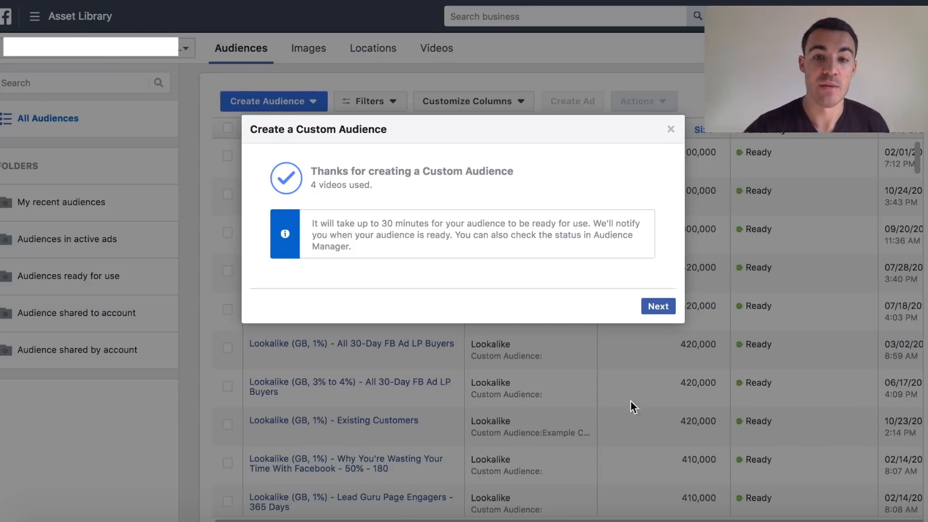
pyautogui.click(658, 309)
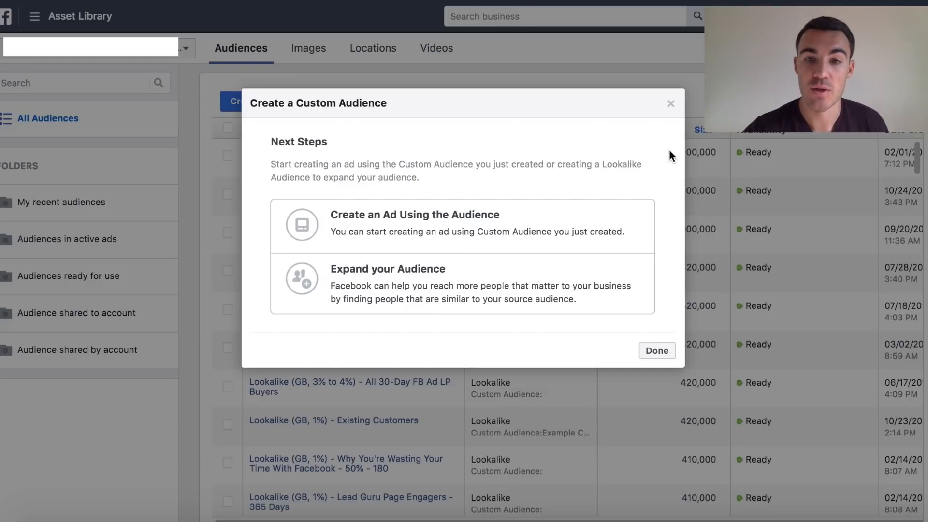
pyautogui.click(673, 107)
# Step: Start another engagement custom audience based on interactions with the Facebook Page
pyautogui.click(307, 99)
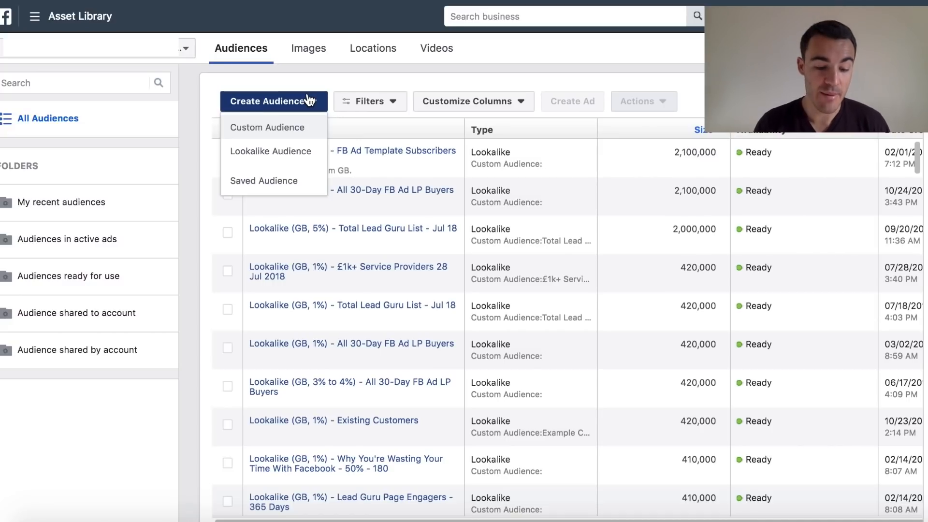
pyautogui.click(290, 128)
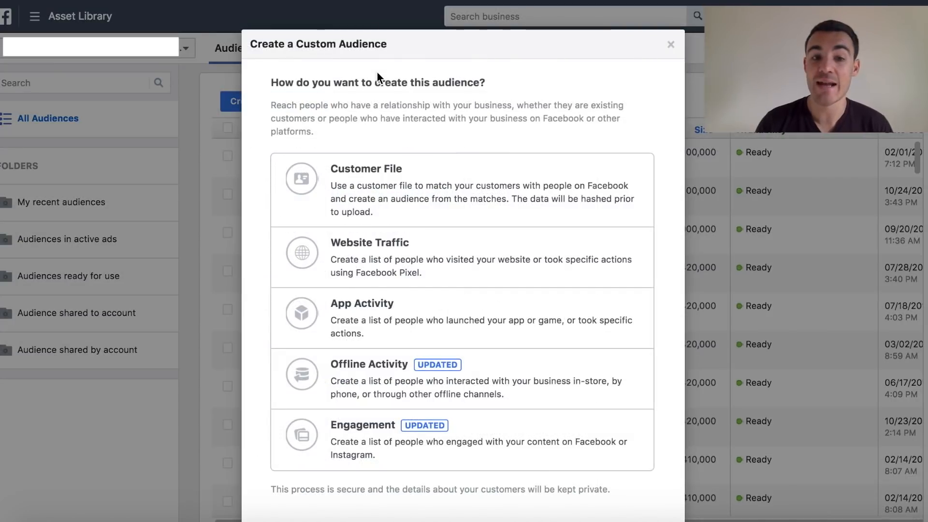
pyautogui.click(392, 451)
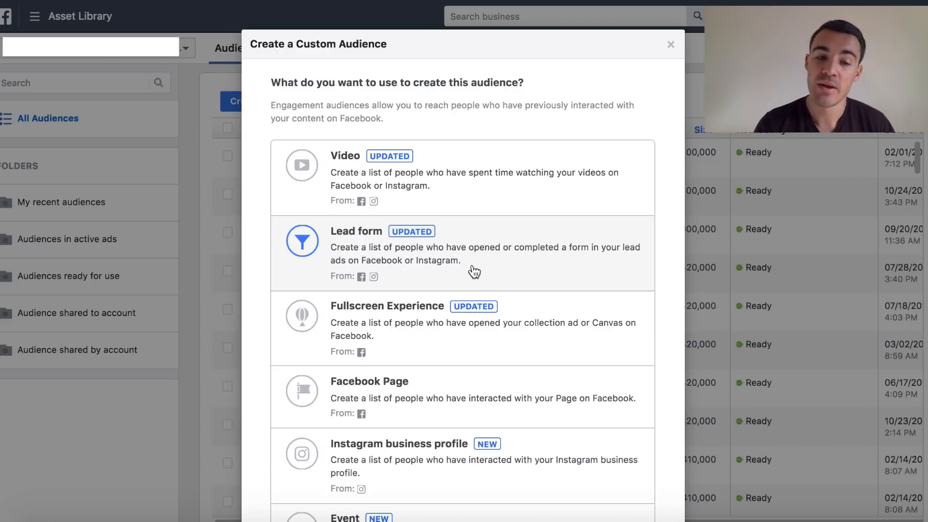
pyautogui.scroll(-3, 473, 275)
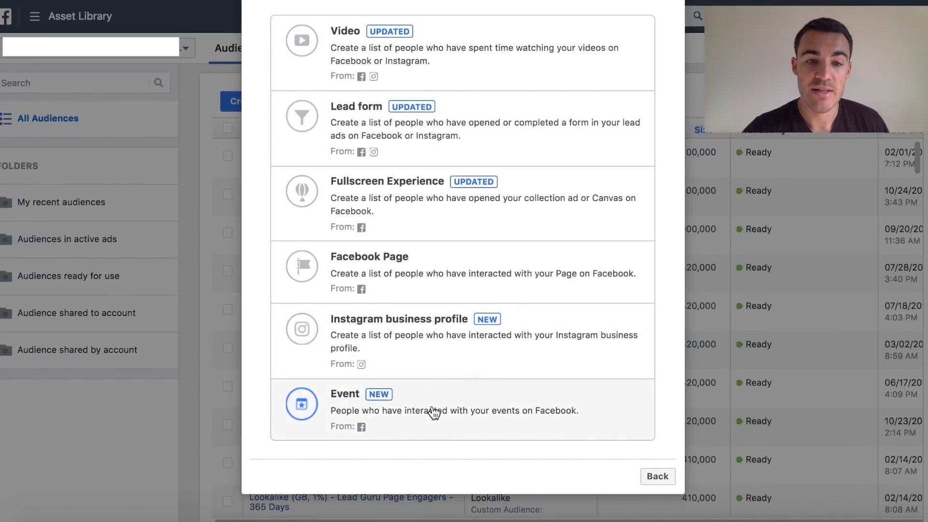
pyautogui.click(435, 265)
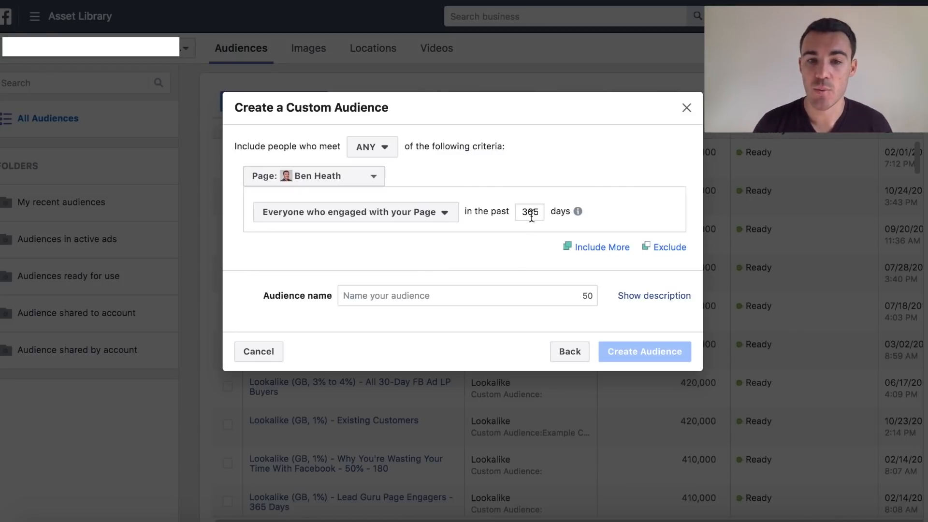
# Step: Review the Page engagement criteria, keep Everyone who engaged with your Page, and abandon the unnamed audience without creating it
pyautogui.click(448, 213)
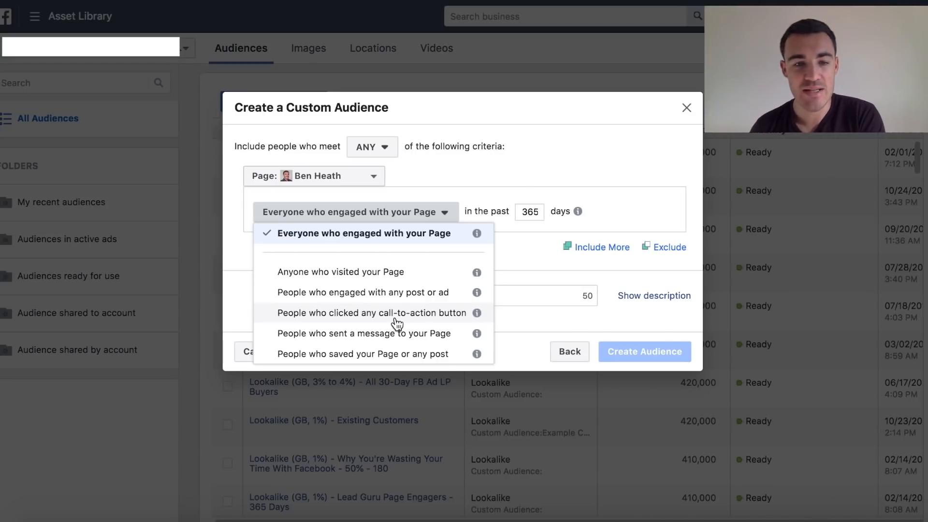
pyautogui.click(403, 240)
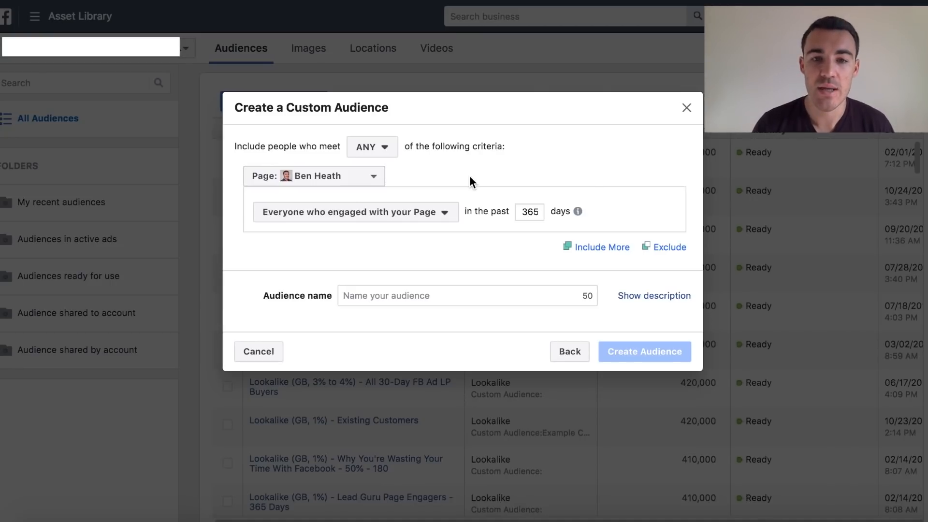
pyautogui.click(406, 295)
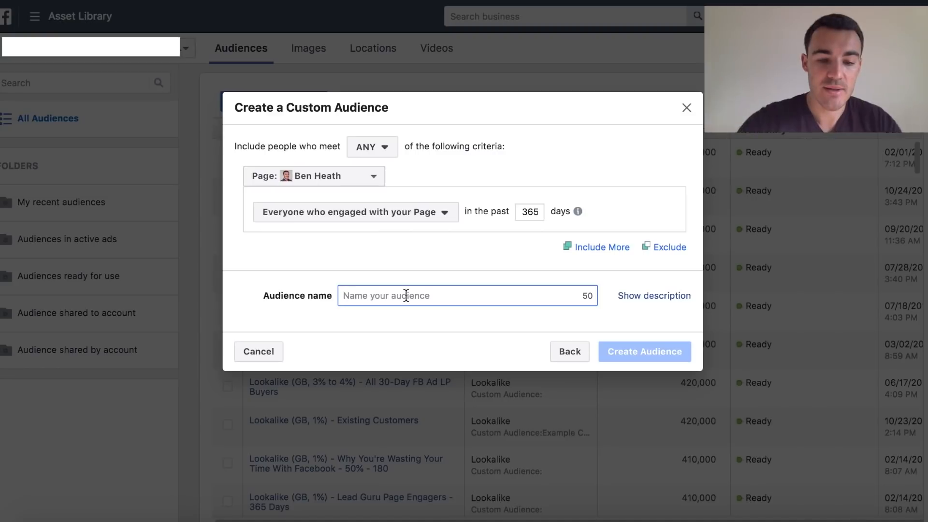
pyautogui.write('P')
pyautogui.press('BackSpace')
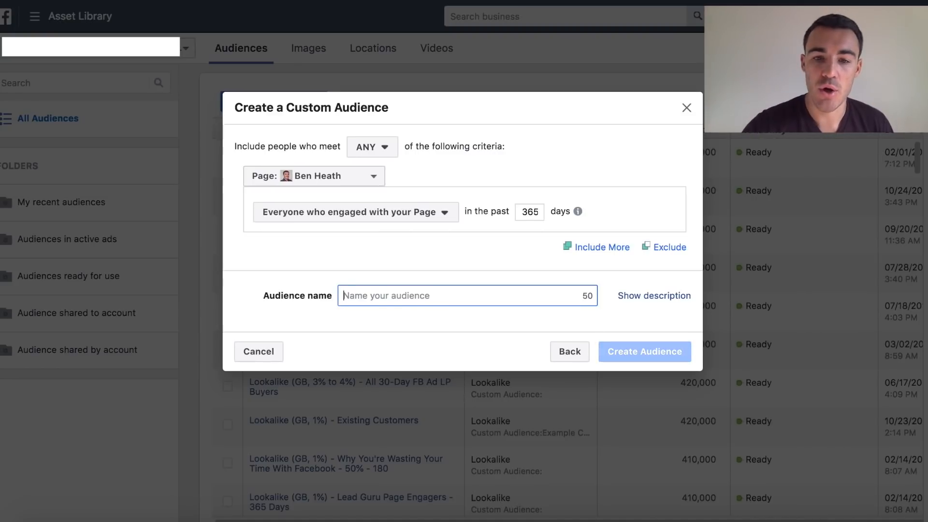
pyautogui.click(687, 107)
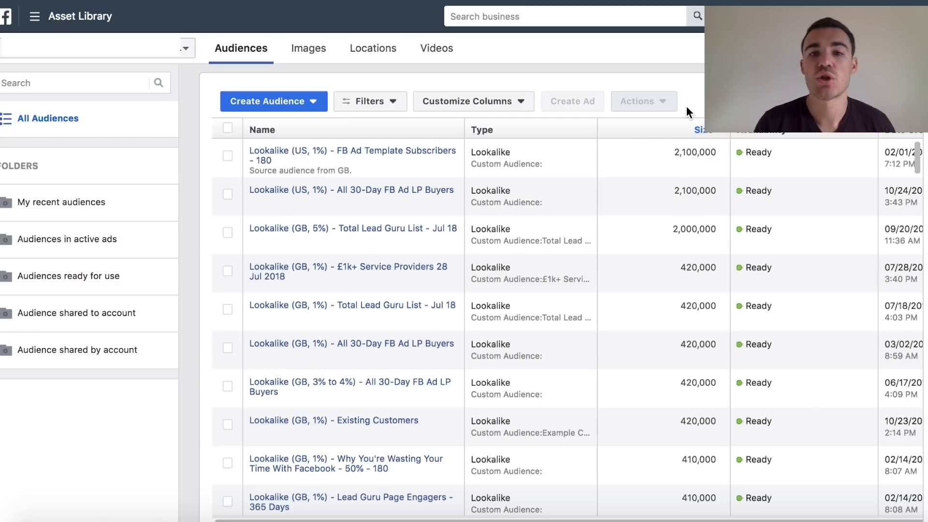
# Step: Look through the audience list past the lookalikes to the Video Viewers and page engagement custom audiences
pyautogui.scroll(-1, 627, 227)
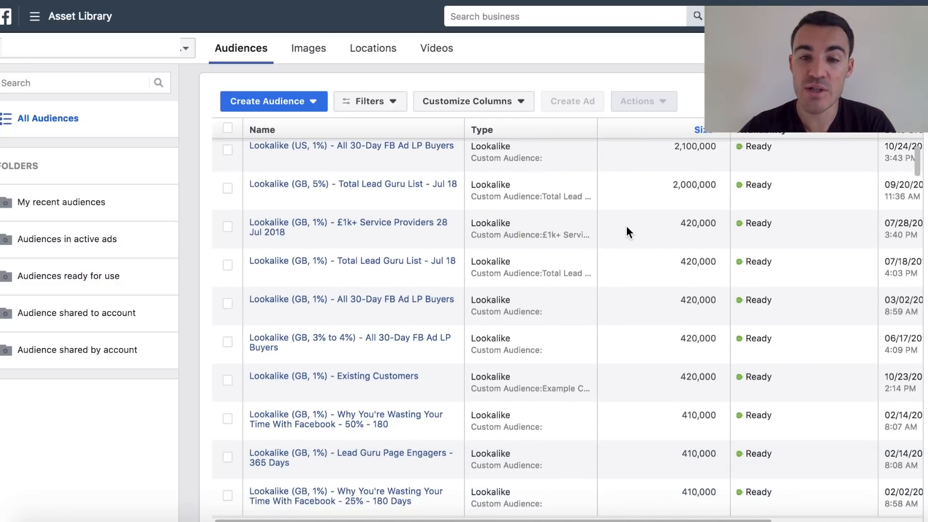
pyautogui.scroll(-7, 626, 227)
pyautogui.scroll(-5, 627, 232)
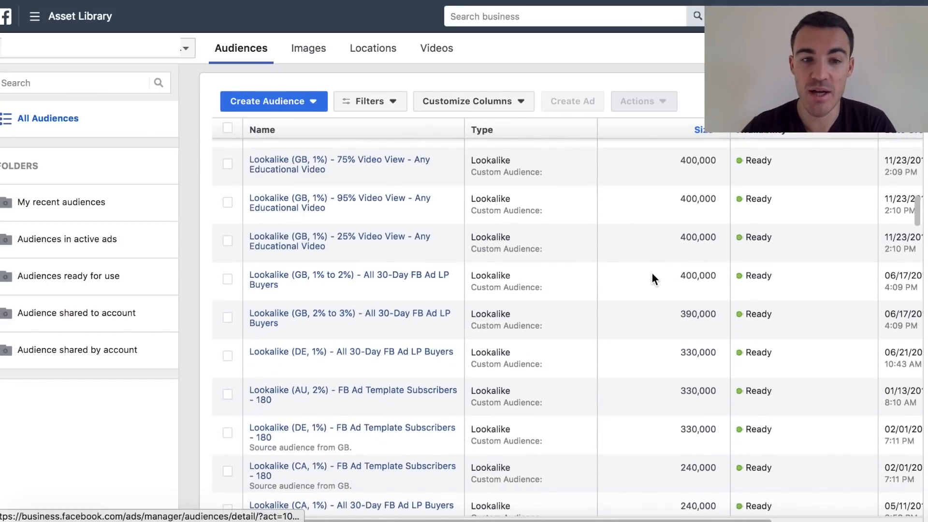
pyautogui.scroll(-2, 646, 282)
pyautogui.scroll(-6, 648, 284)
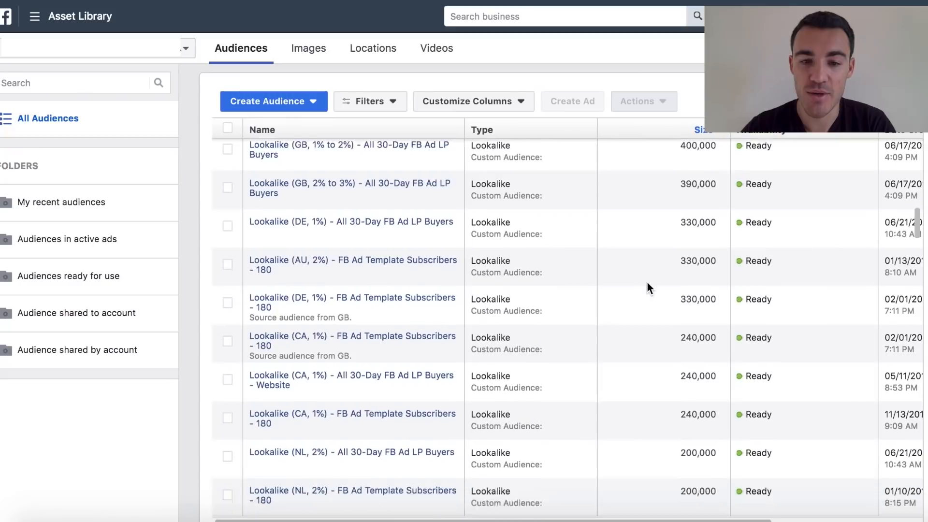
pyautogui.scroll(-5, 648, 282)
pyautogui.scroll(2, 647, 283)
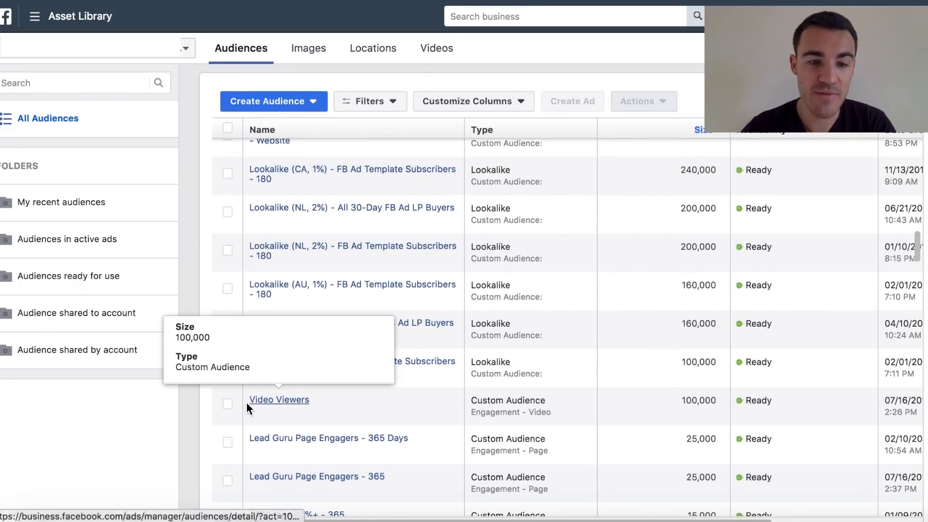
# Step: Start a lookalike audience that uses the Video Viewers custom audience as its source
pyautogui.click(228, 405)
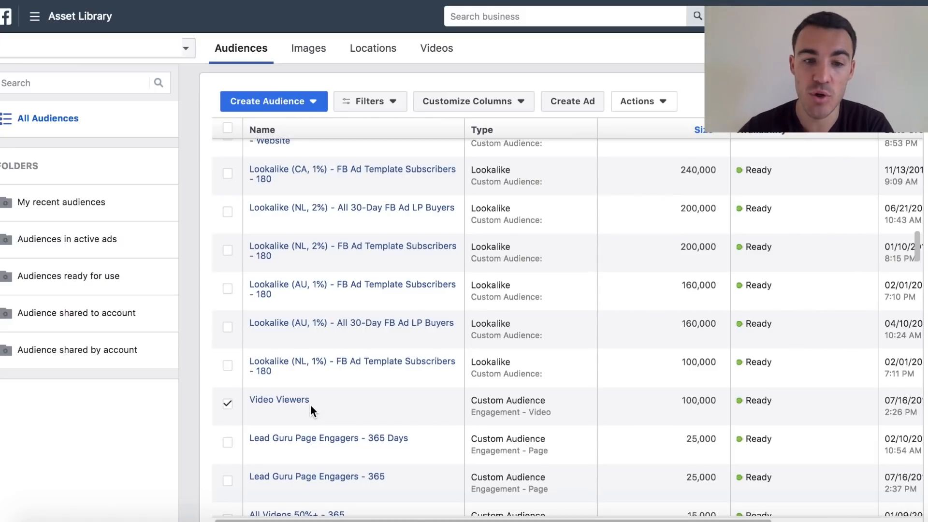
pyautogui.click(665, 104)
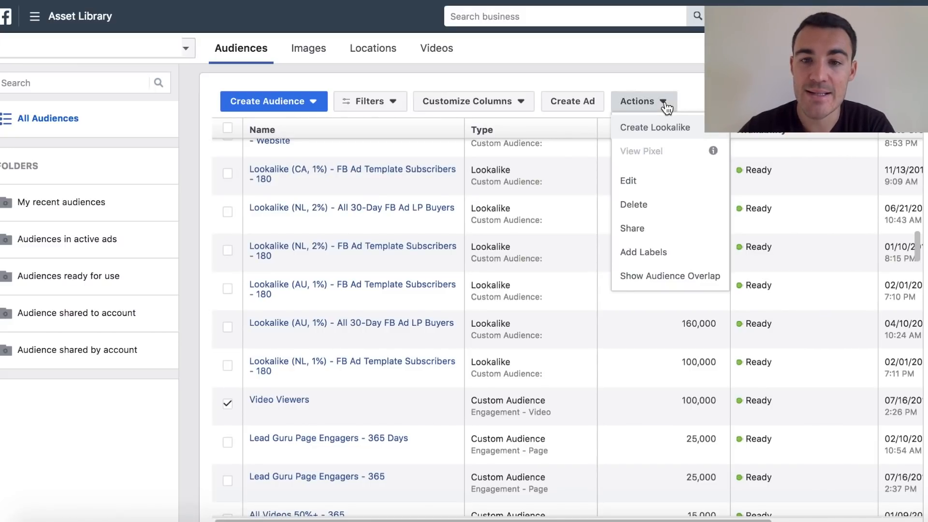
pyautogui.click(654, 130)
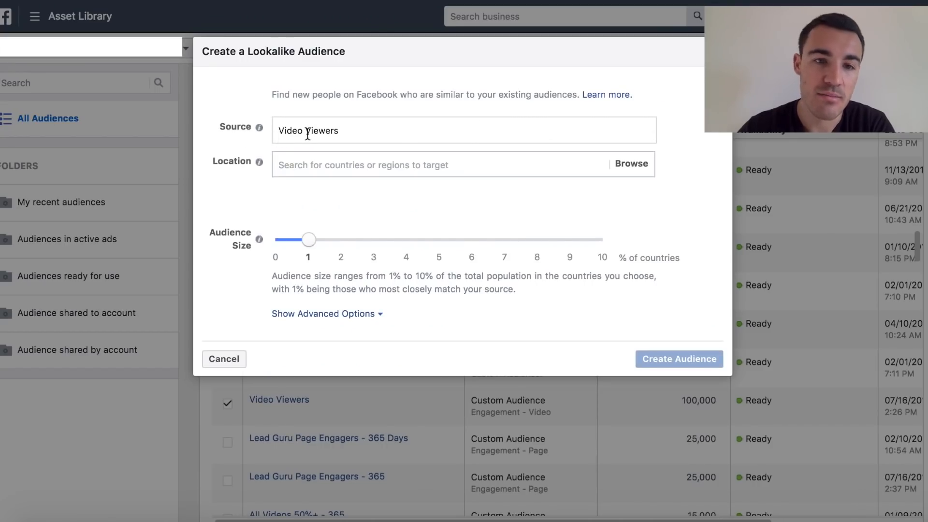
# Step: Set the lookalike audience's location to United Kingdom
pyautogui.click(311, 165)
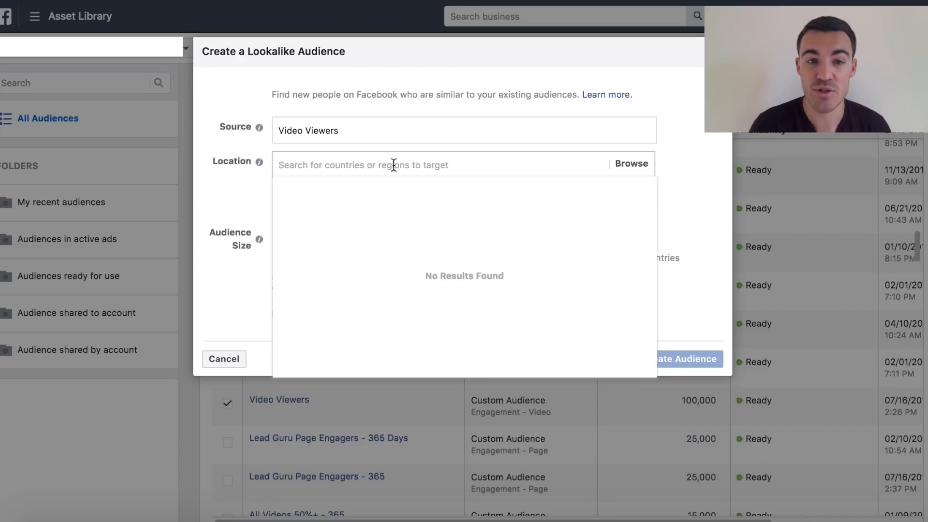
pyautogui.write('united')
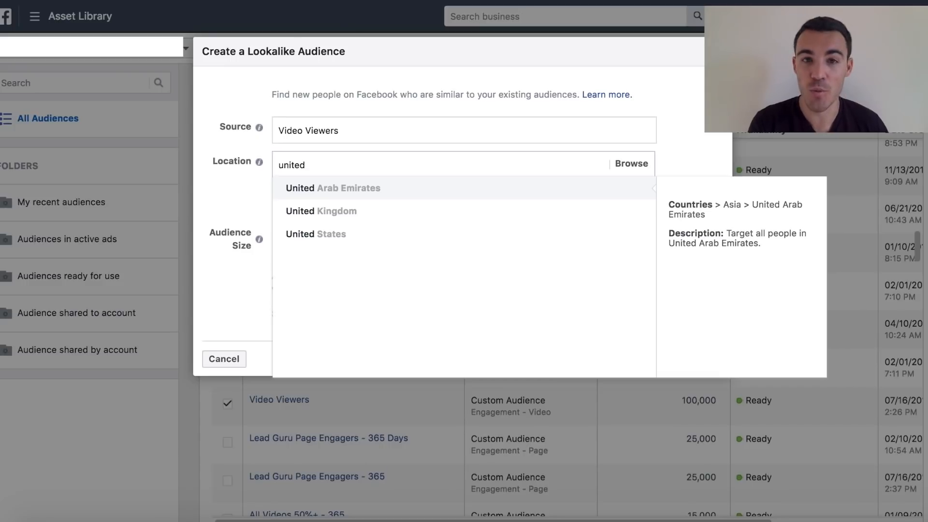
pyautogui.click(376, 212)
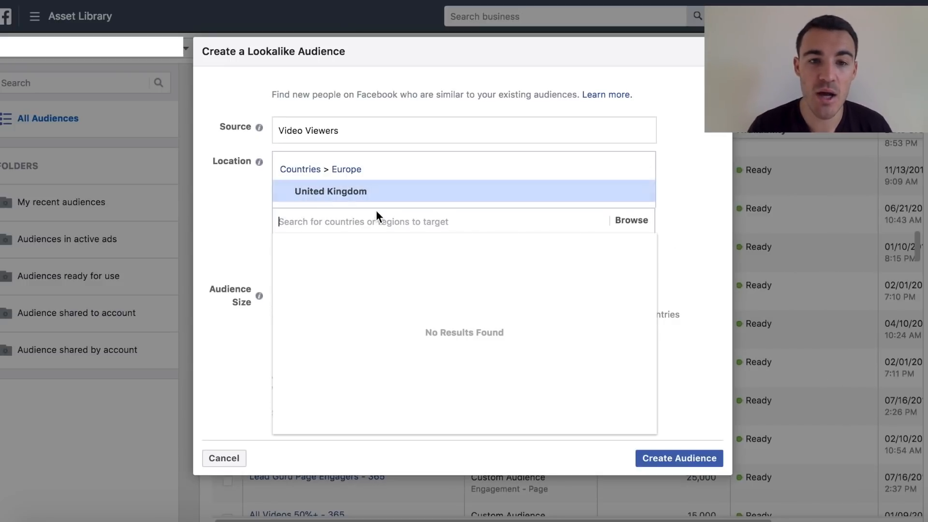
pyautogui.click(235, 215)
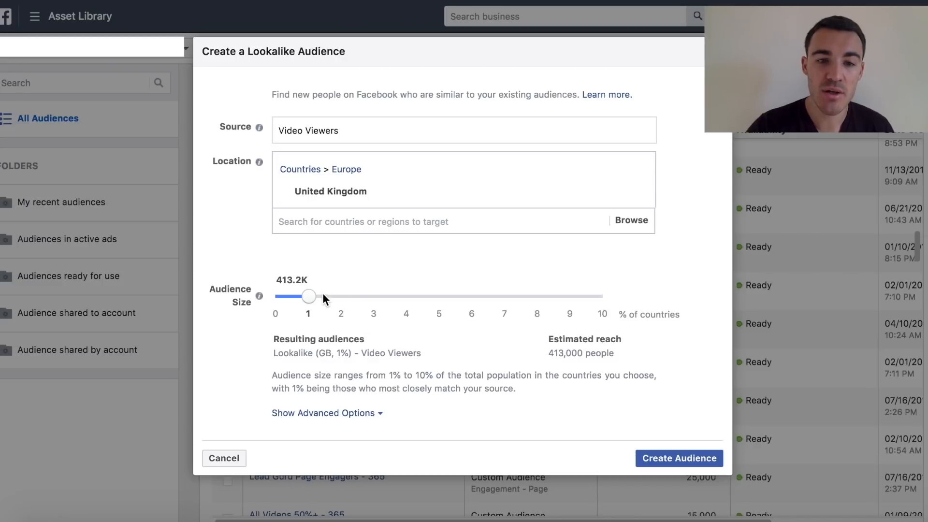
# Step: Try a 2% audience size, return it to 1% and create the lookalike audience
pyautogui.moveTo(309, 297); pyautogui.dragTo(344, 305)
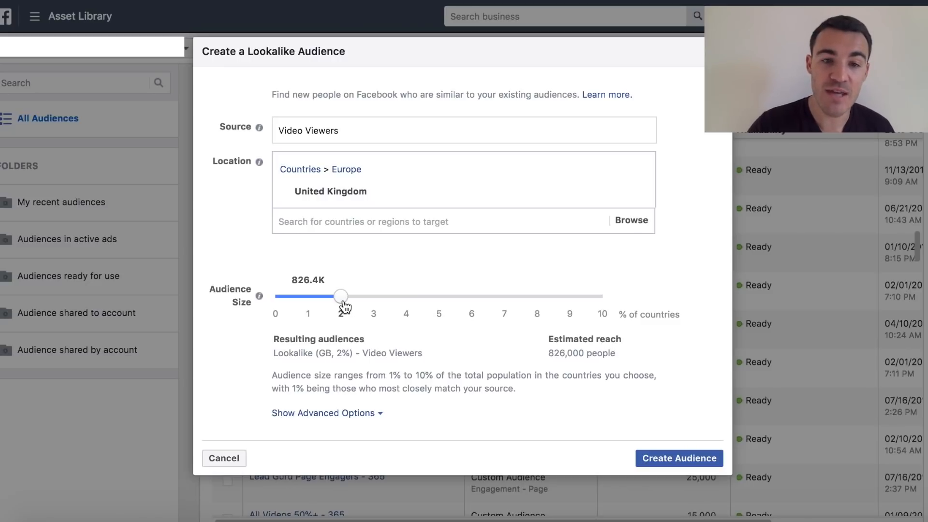
pyautogui.moveTo(342, 296); pyautogui.dragTo(322, 301)
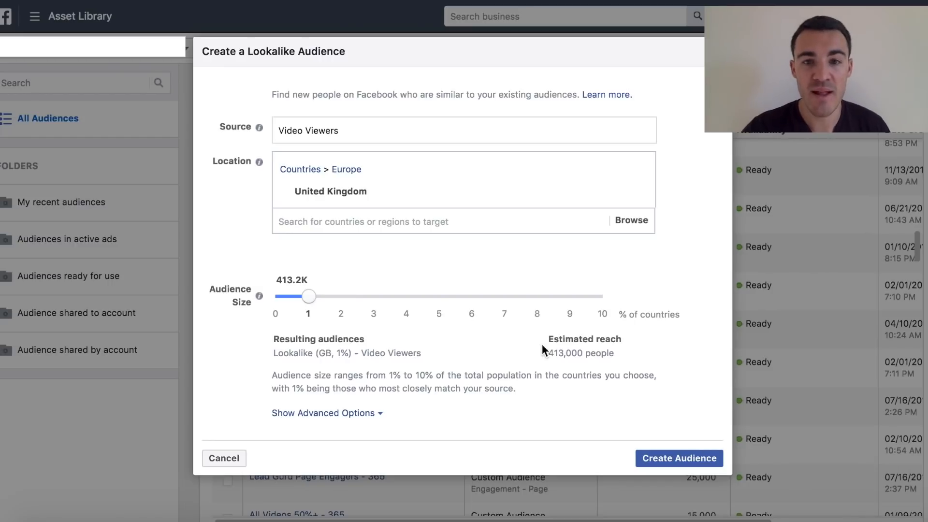
pyautogui.click(659, 459)
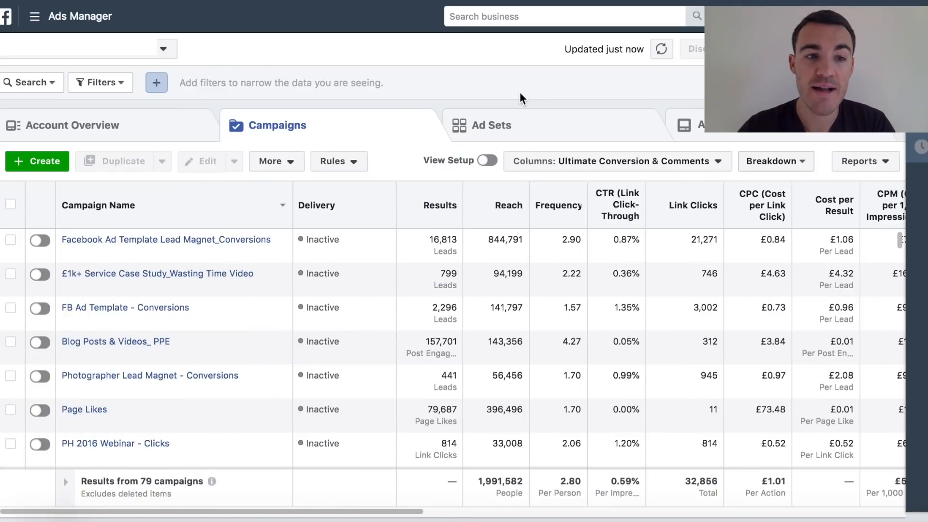
# Step: In Ads Manager, start a new campaign named "Example Campaign" with the Conversions objective
pyautogui.click(53, 161)
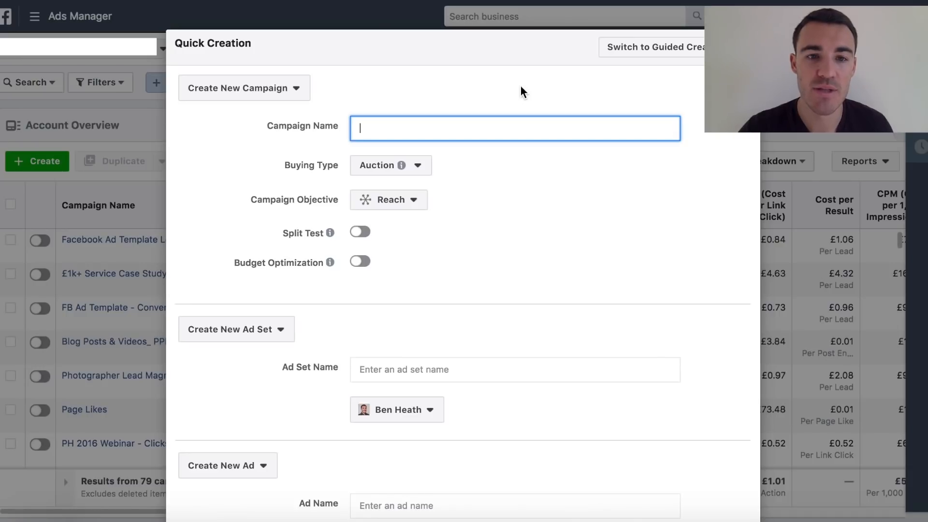
pyautogui.write('Example ')
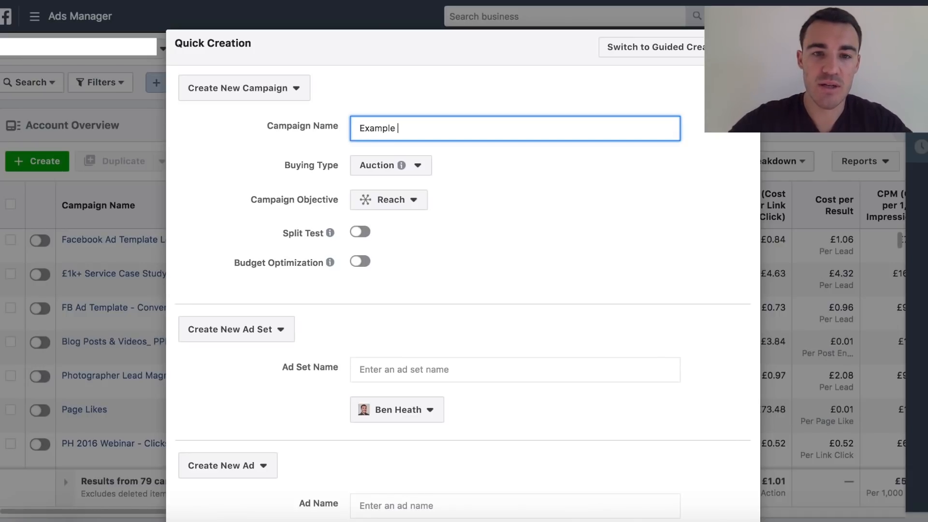
pyautogui.write('Campa')
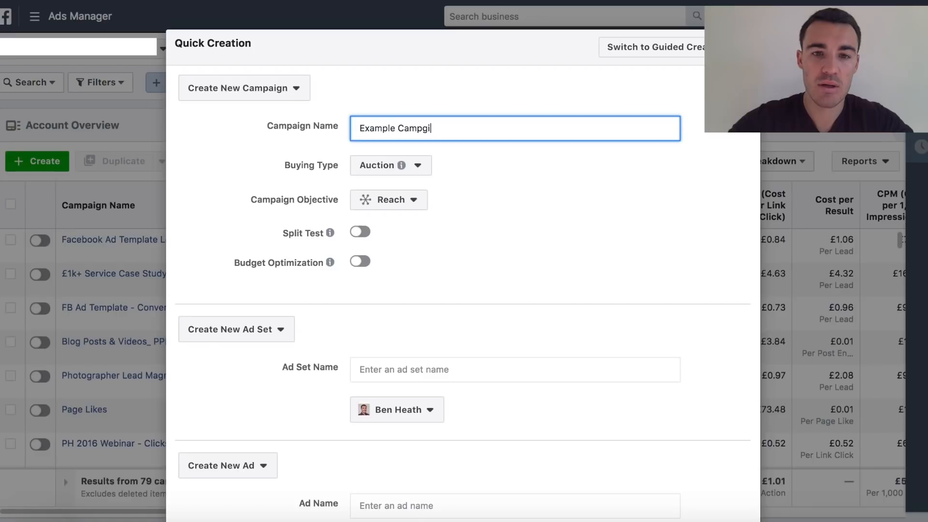
pyautogui.write('ign')
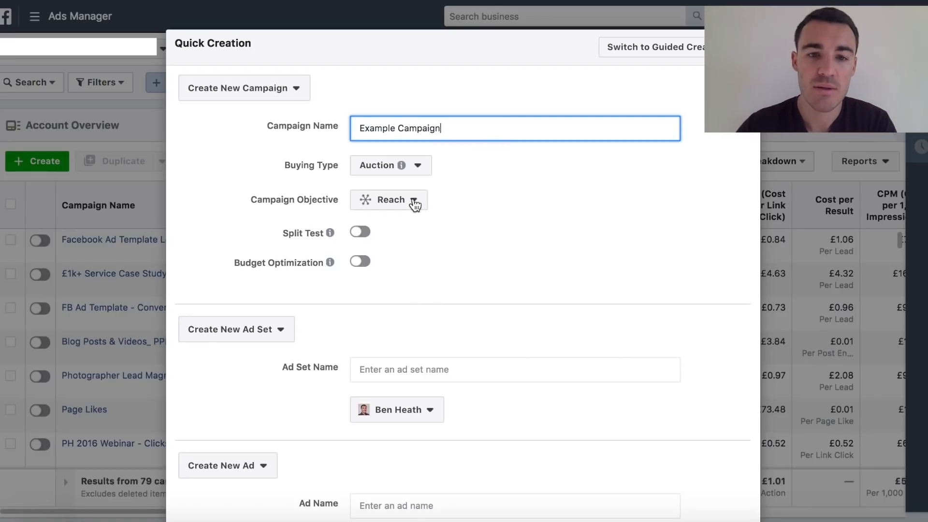
pyautogui.click(413, 201)
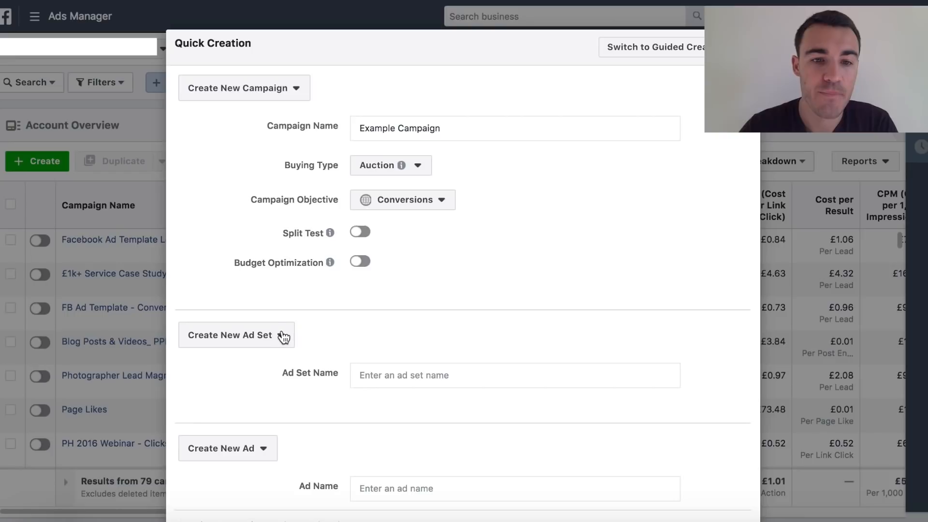
# Step: Skip creating an ad, name the new ad set "Example Ad Set" and save the campaign to draft
pyautogui.click(265, 451)
pyautogui.click(228, 494)
pyautogui.click(385, 375)
pyautogui.write('Example Ad Set')
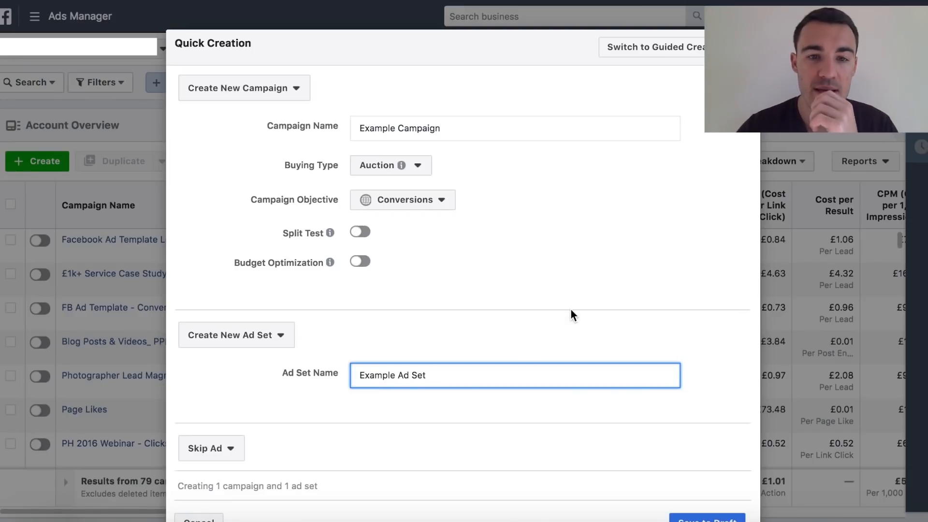
pyautogui.scroll(-1, 572, 315)
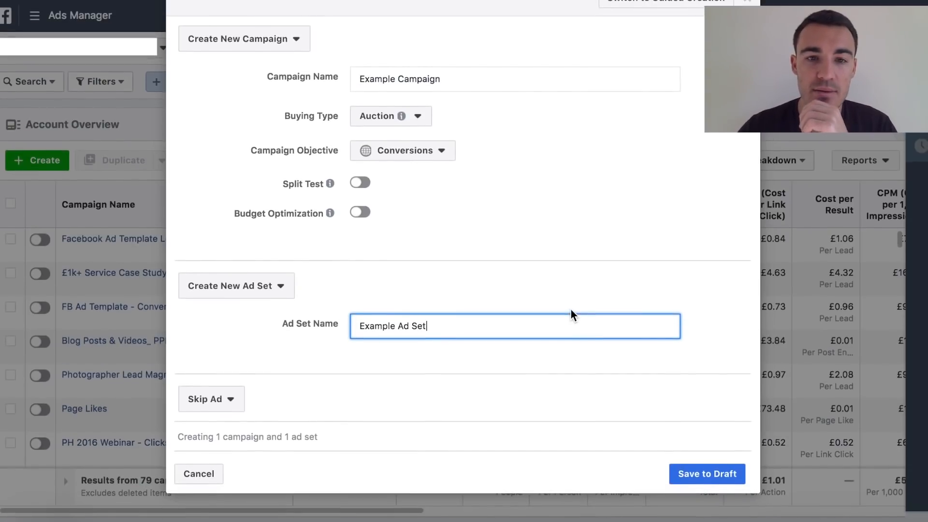
pyautogui.click(689, 474)
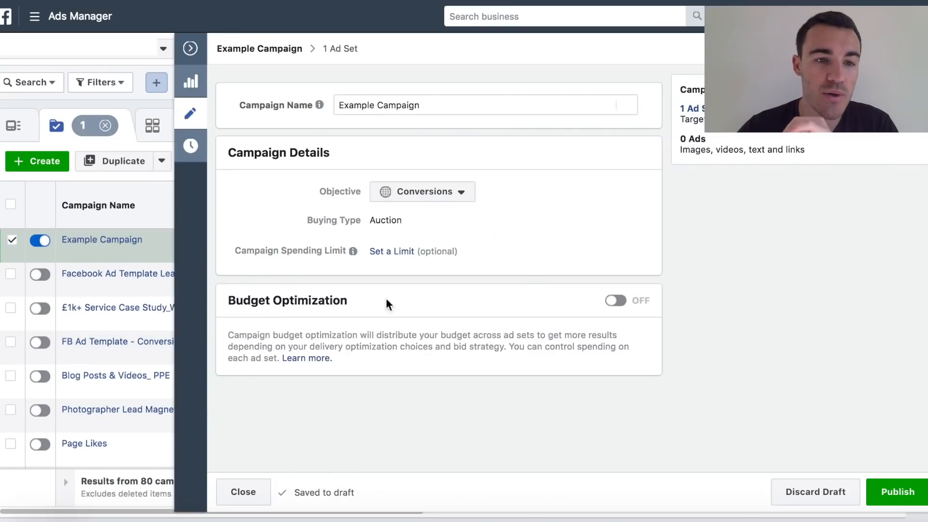
# Step: Open the Example Ad Set inside the Example Campaign for editing and go to its Audience settings
pyautogui.click(190, 48)
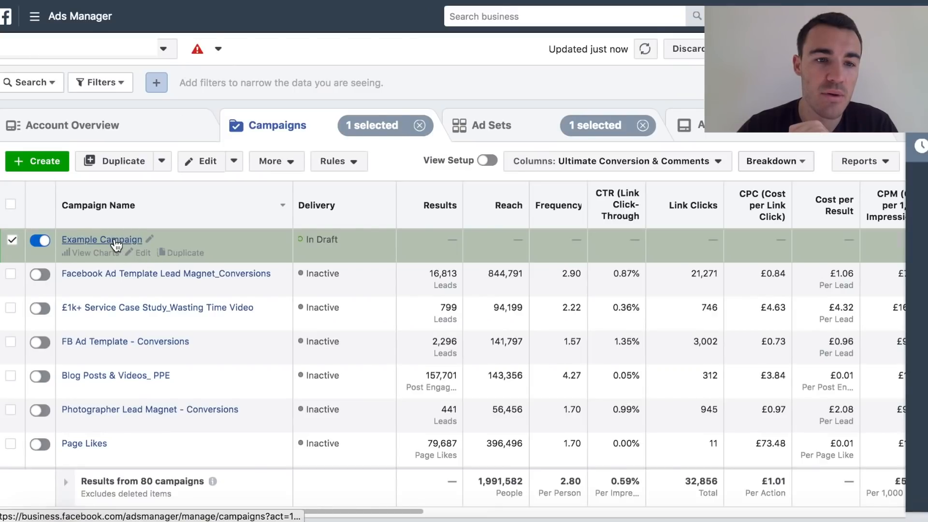
pyautogui.click(115, 242)
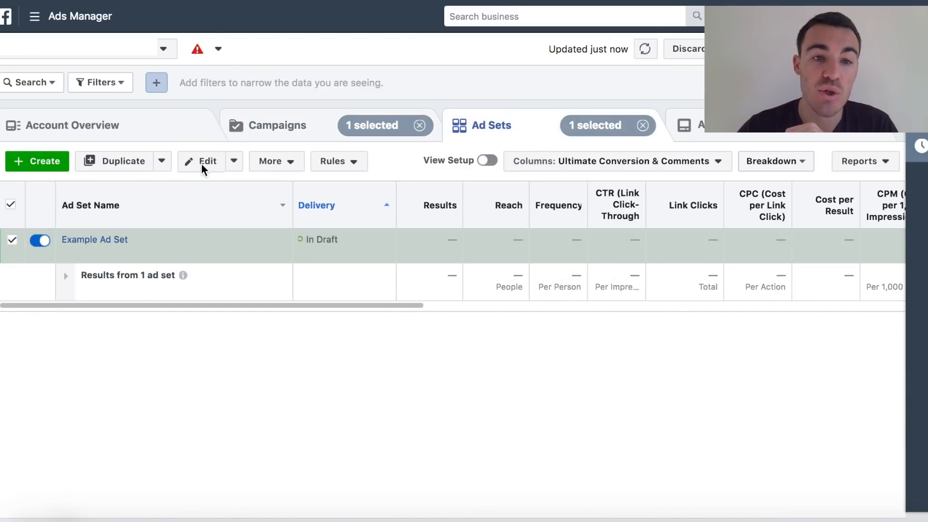
pyautogui.click(204, 165)
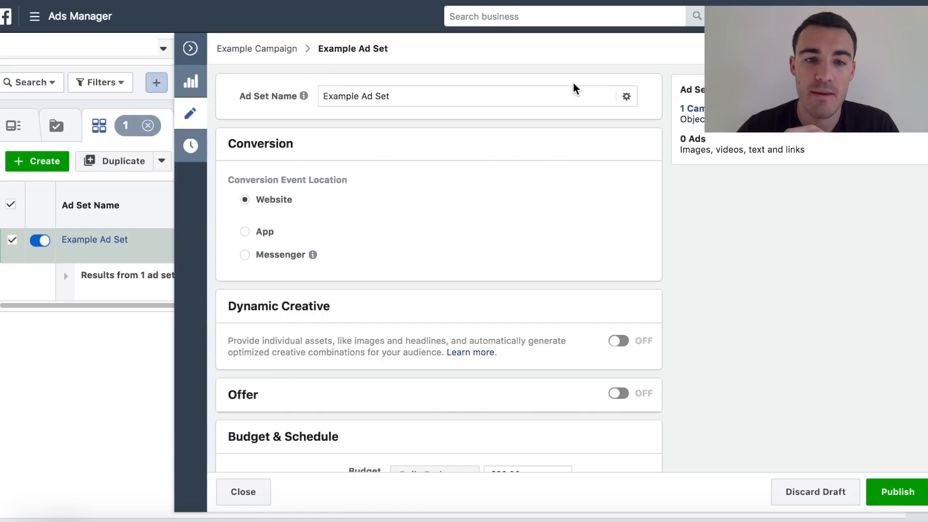
pyautogui.scroll(-3, 572, 196)
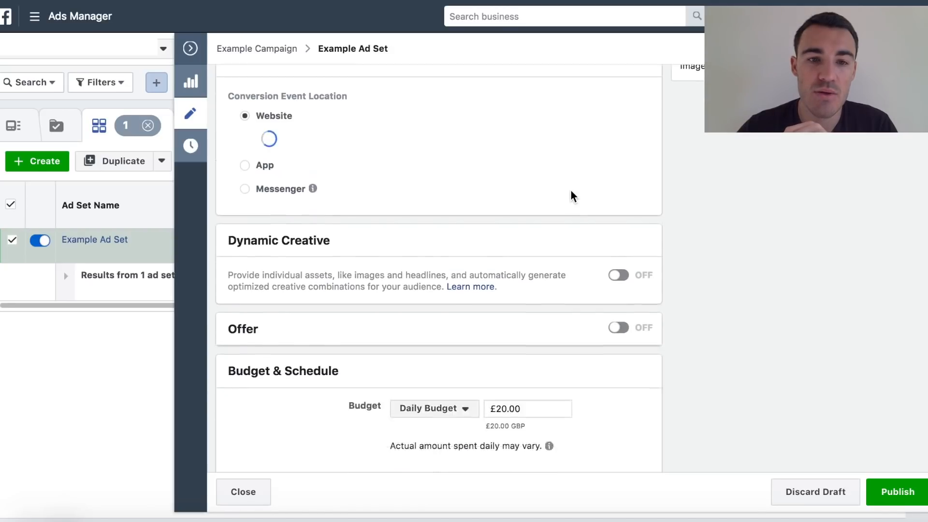
pyautogui.scroll(-2, 609, 364)
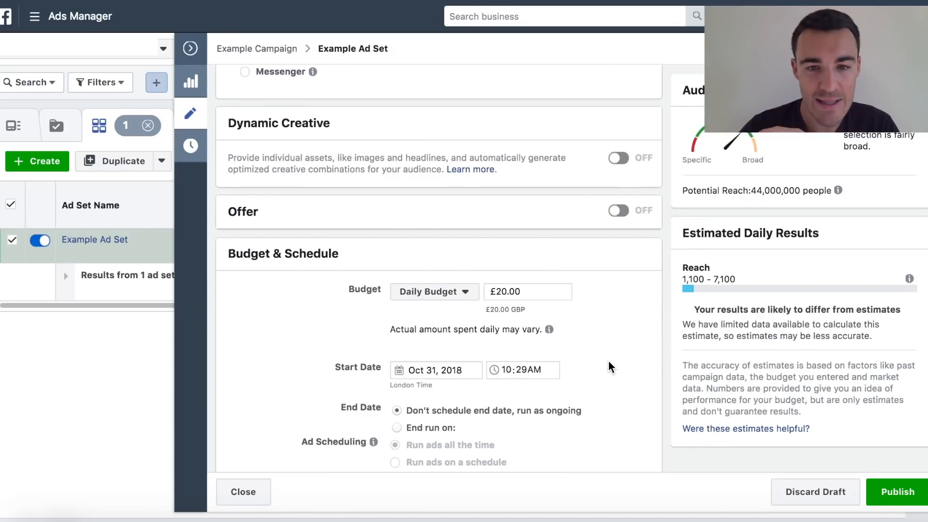
pyautogui.scroll(-2, 610, 367)
pyautogui.scroll(-4, 610, 367)
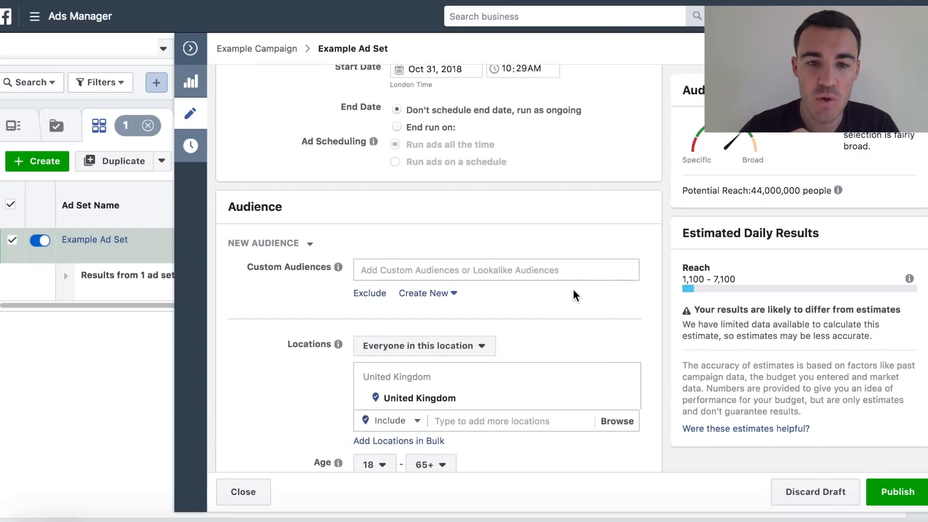
# Step: Search the custom audiences for "lookalike" and target Lookalike (GB, 1%) - Video Viewers in the ad set
pyautogui.moveTo(346, 265)
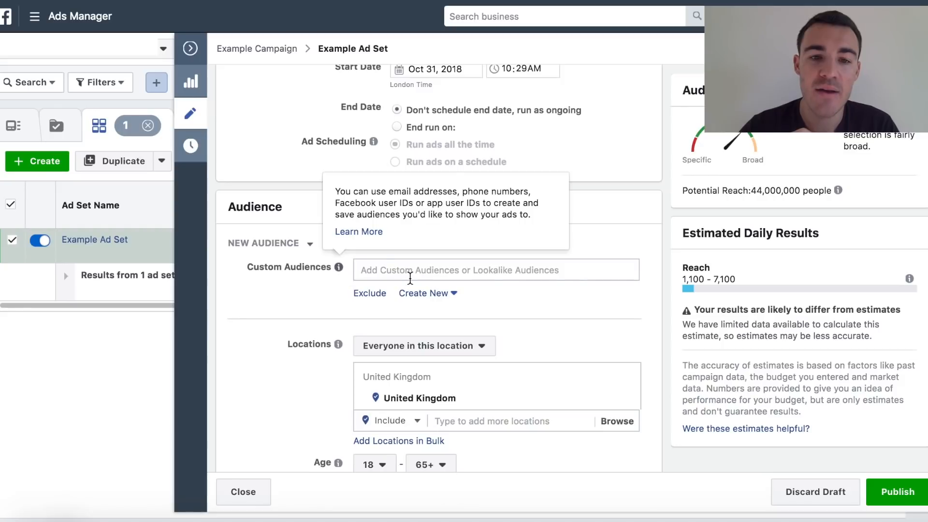
pyautogui.click(397, 270)
pyautogui.write('lookalike')
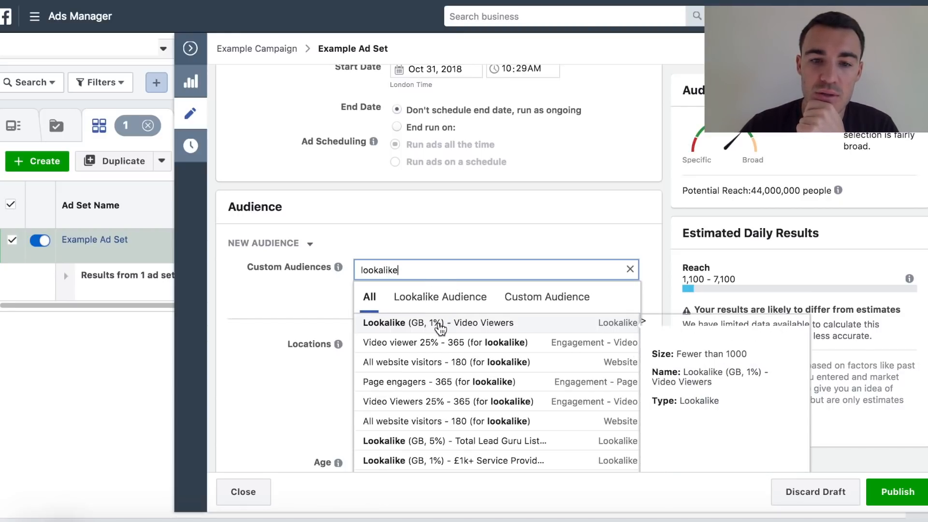
pyautogui.click(485, 324)
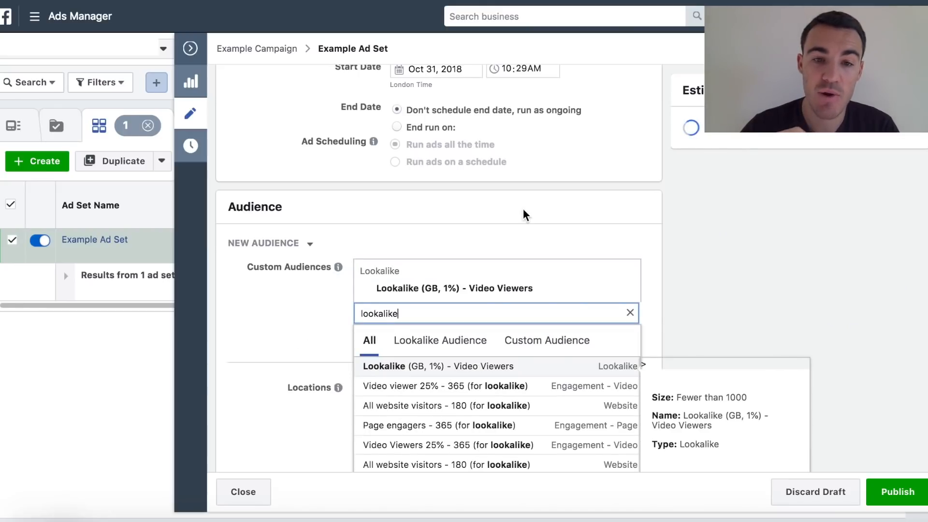
pyautogui.click(452, 209)
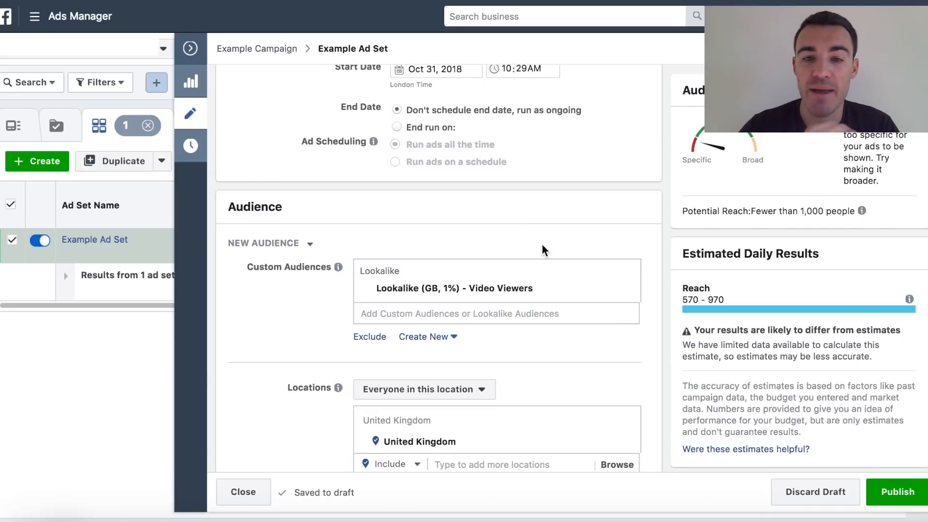
# Step: Replace the ad set's Video Viewers lookalike with Lookalike (GB, 1%) - Total Lead Guru List - Jul 18
pyautogui.click(627, 289)
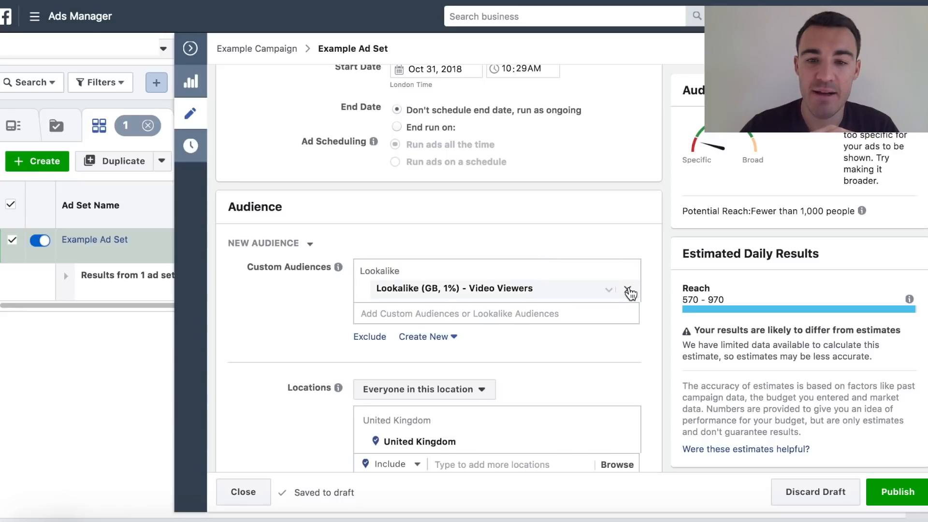
pyautogui.click(396, 271)
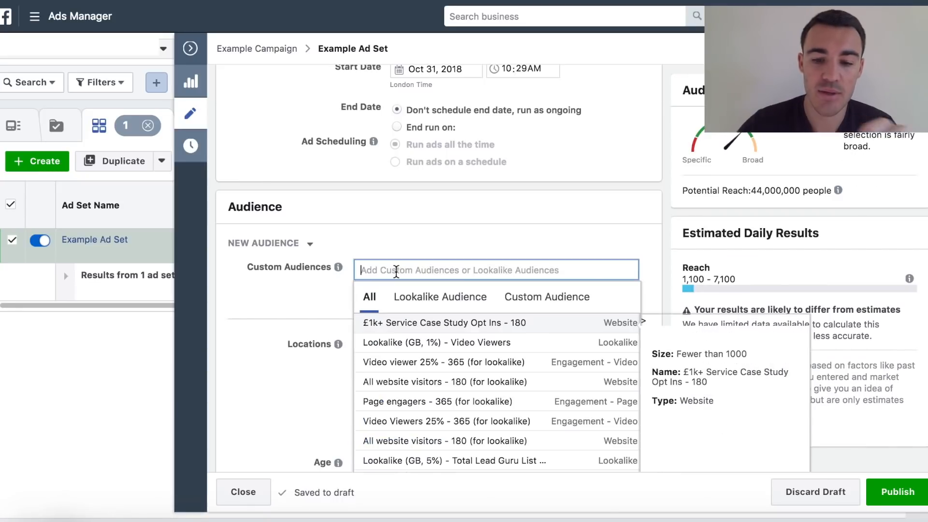
pyautogui.write('lookalike')
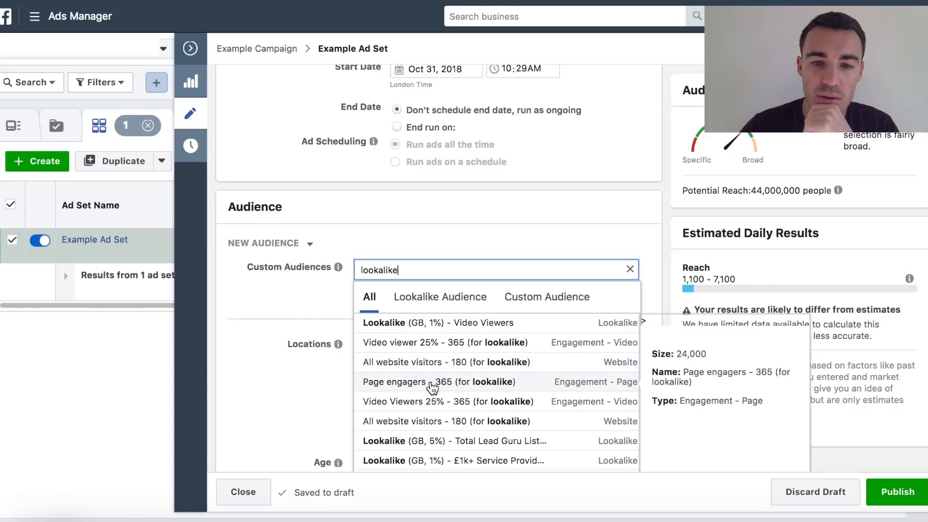
pyautogui.scroll(-2, 433, 391)
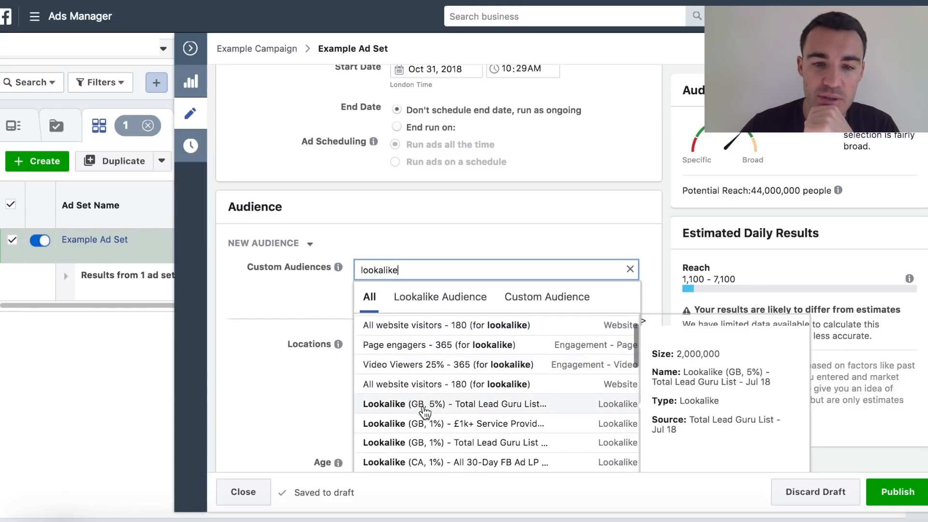
pyautogui.scroll(-1, 446, 411)
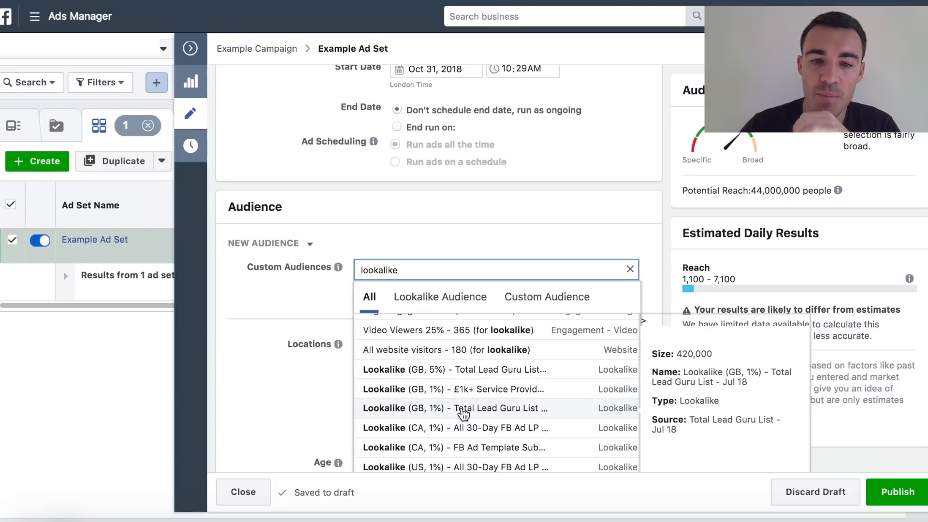
pyautogui.click(462, 409)
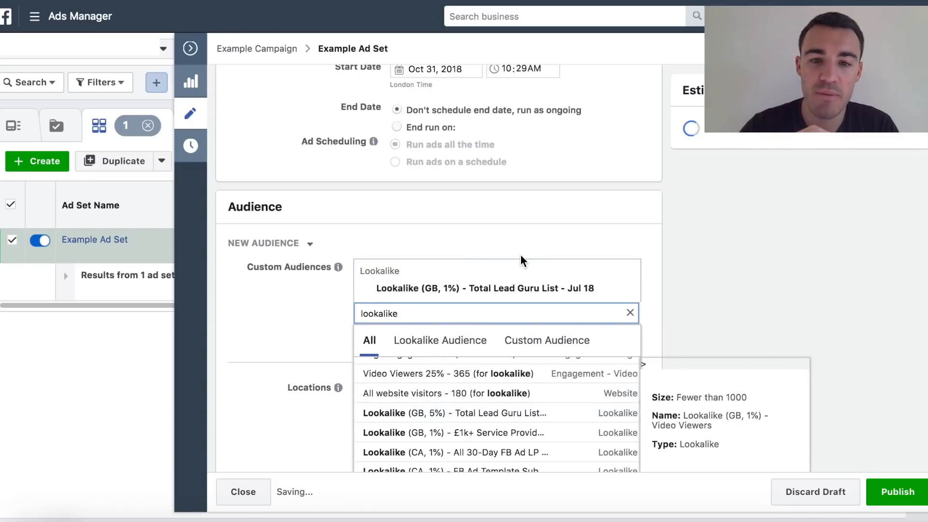
pyautogui.click(520, 255)
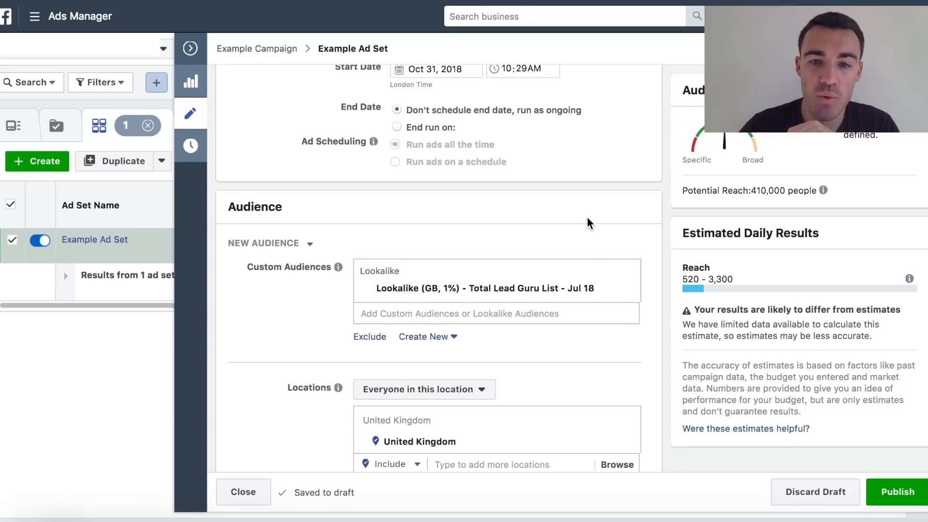
# Step: Replace the ad set's United Kingdom location with the city of Cirencester, Gloucestershire, England
pyautogui.scroll(-5, 587, 222)
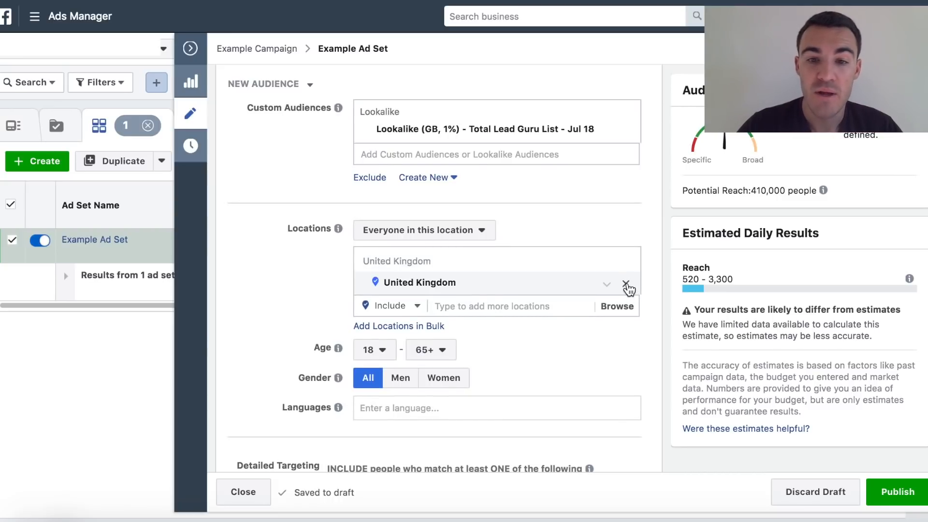
pyautogui.click(627, 285)
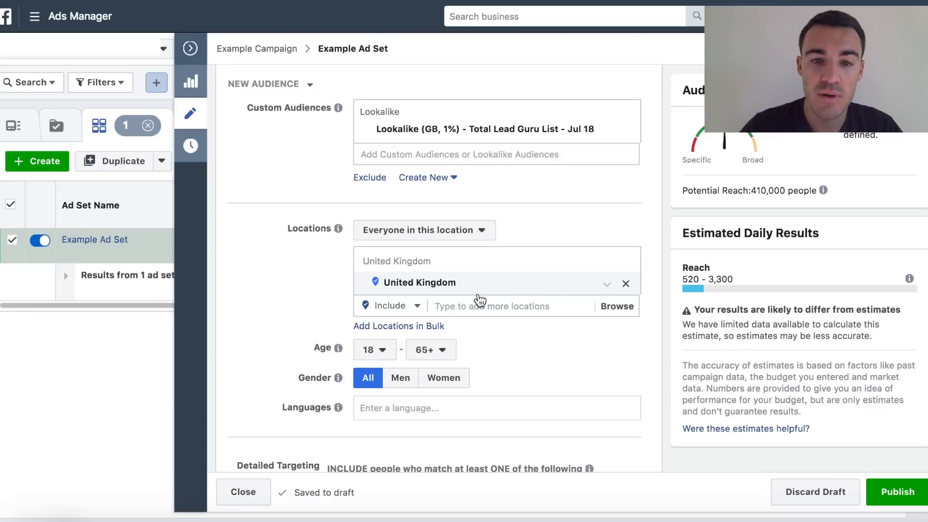
pyautogui.click(493, 259)
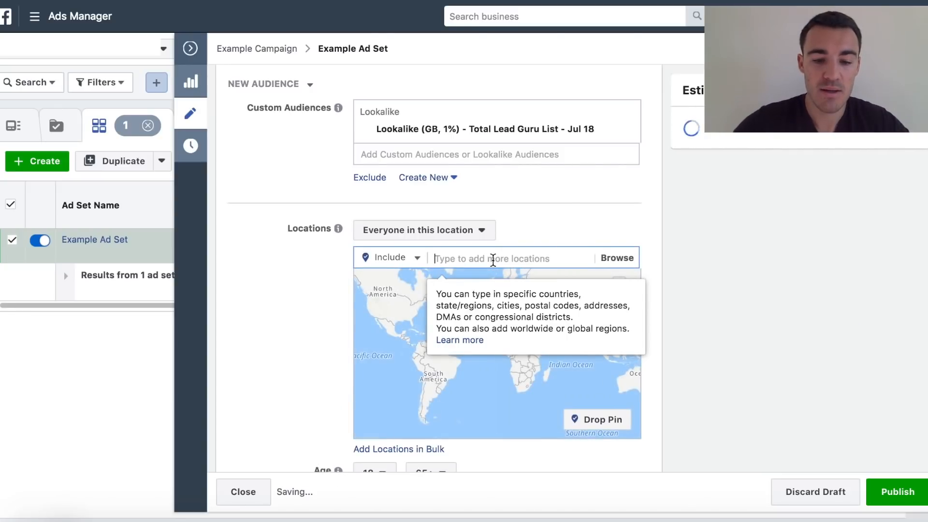
pyautogui.write('Cirencester')
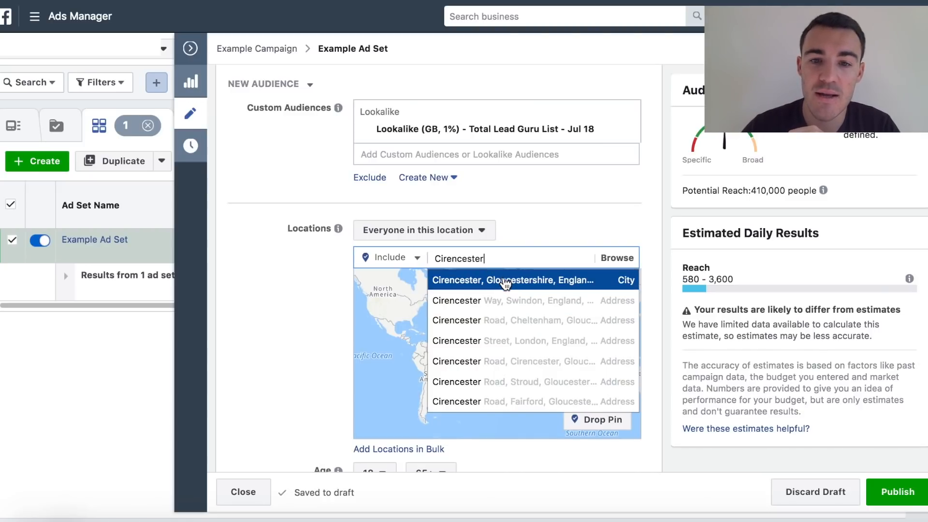
pyautogui.click(505, 284)
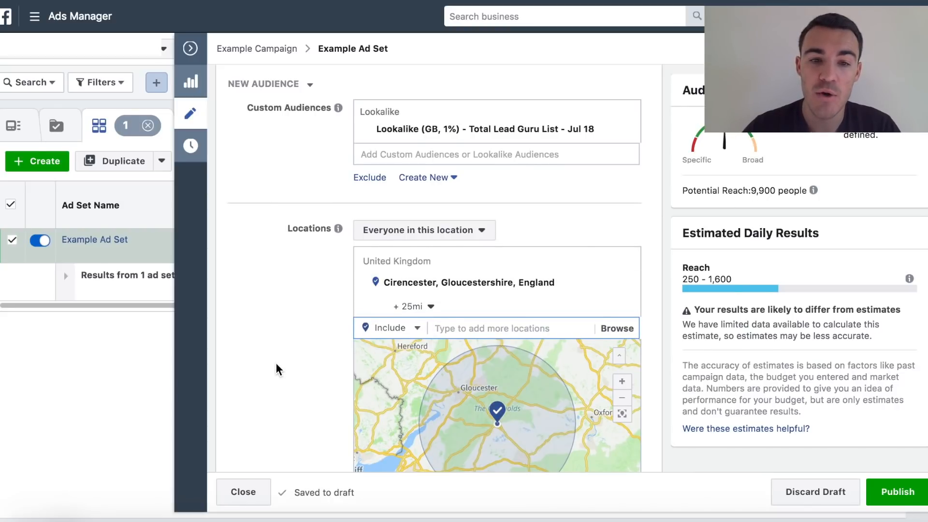
# Step: Review the ad set's lookalike audience together with its location radius, age, gender, language, detailed targeting and connection settings
pyautogui.scroll(-1, 276, 370)
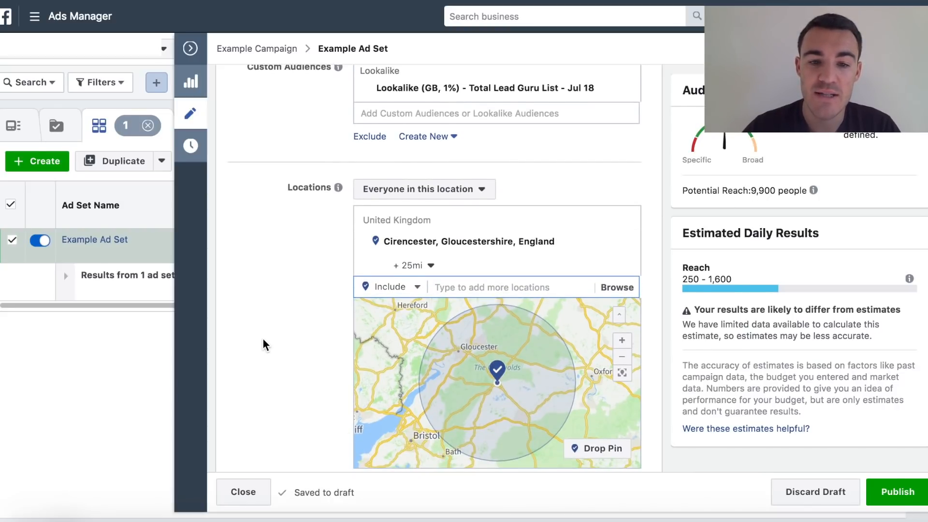
pyautogui.scroll(-1, 263, 339)
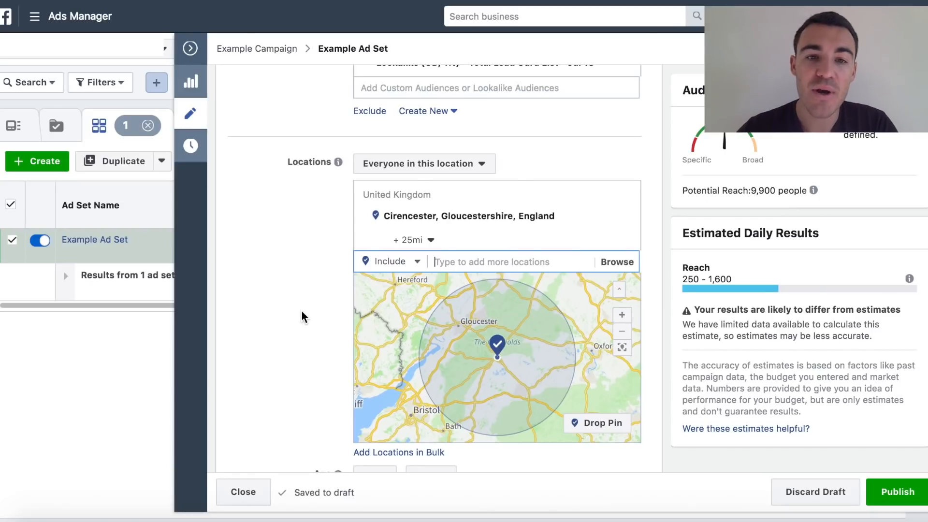
pyautogui.scroll(2, 300, 310)
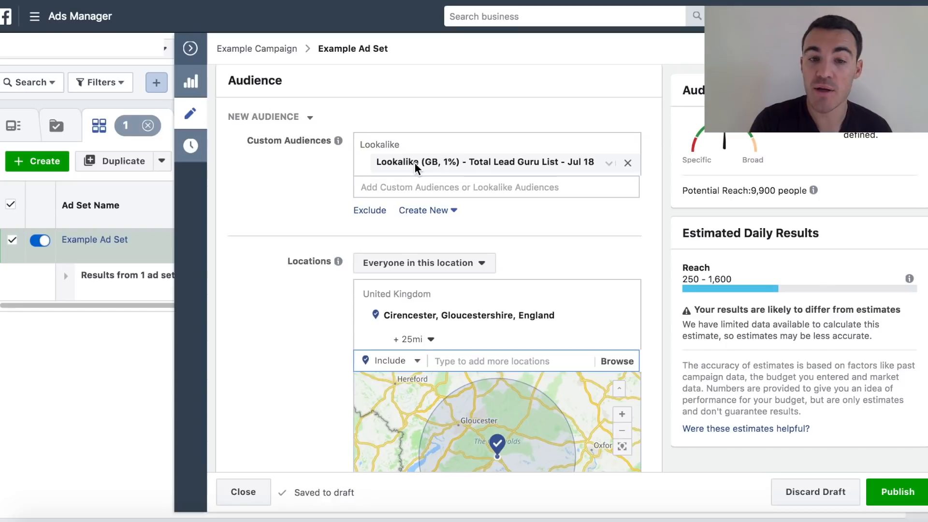
pyautogui.scroll(-3, 263, 259)
pyautogui.scroll(-1, 263, 259)
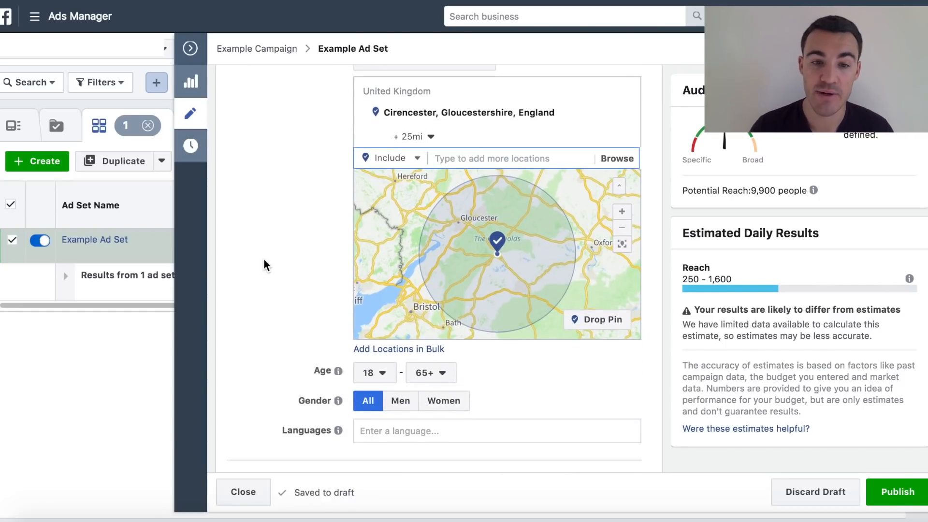
pyautogui.scroll(1, 310, 300)
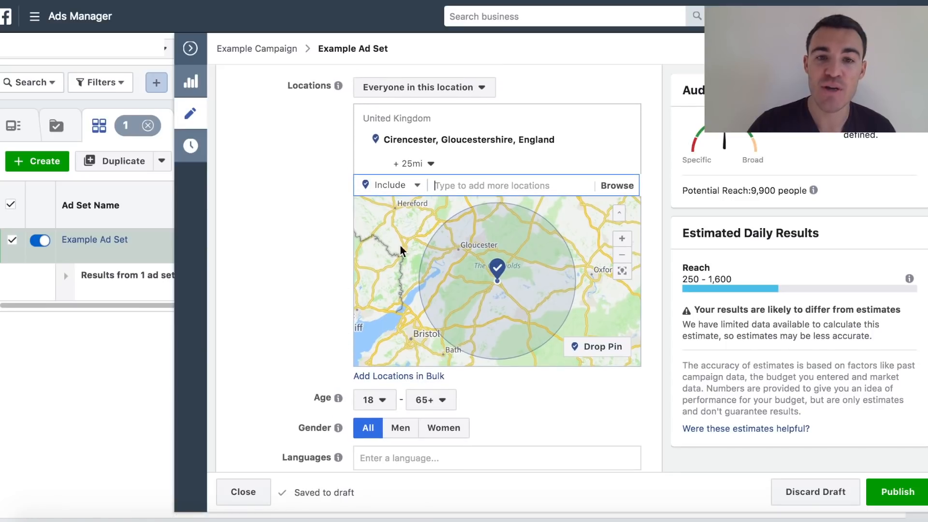
pyautogui.scroll(4, 307, 168)
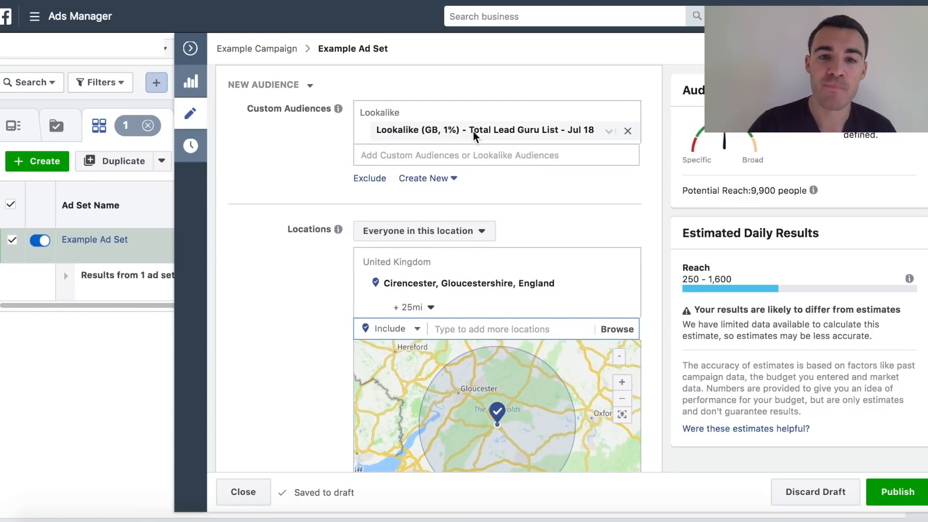
pyautogui.scroll(-5, 320, 297)
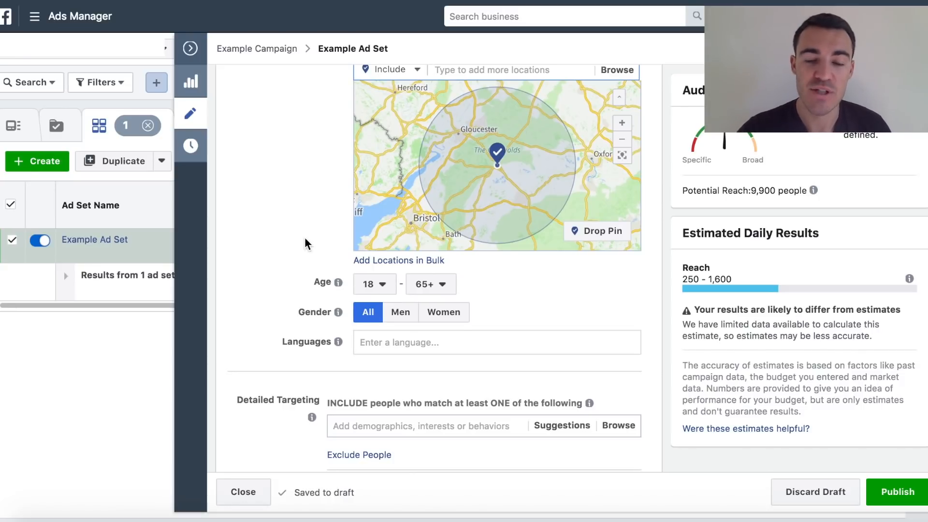
pyautogui.scroll(6, 304, 227)
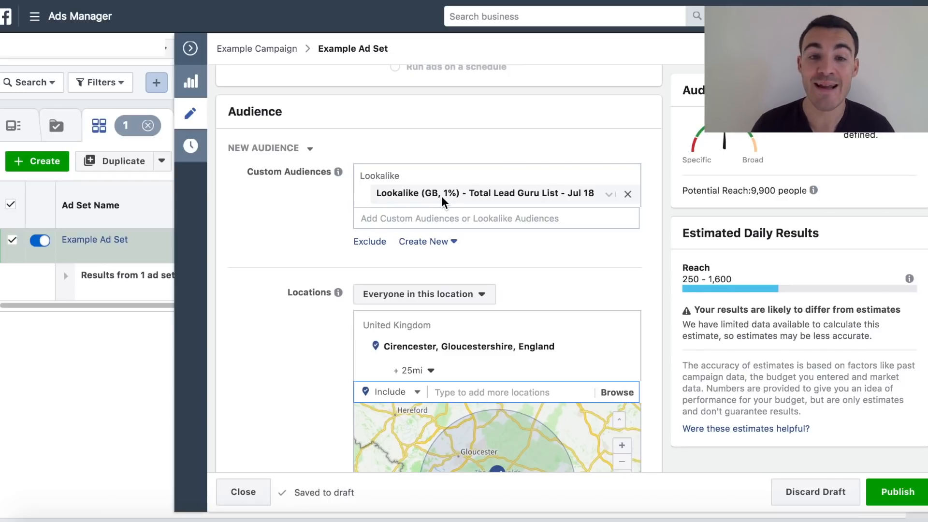
pyautogui.scroll(-5, 442, 196)
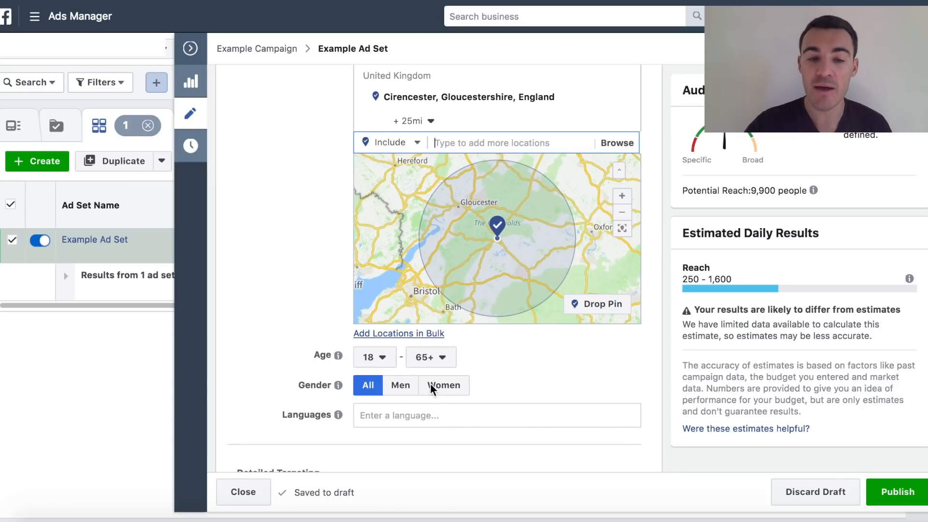
pyautogui.scroll(-2, 316, 267)
pyautogui.scroll(-1, 316, 271)
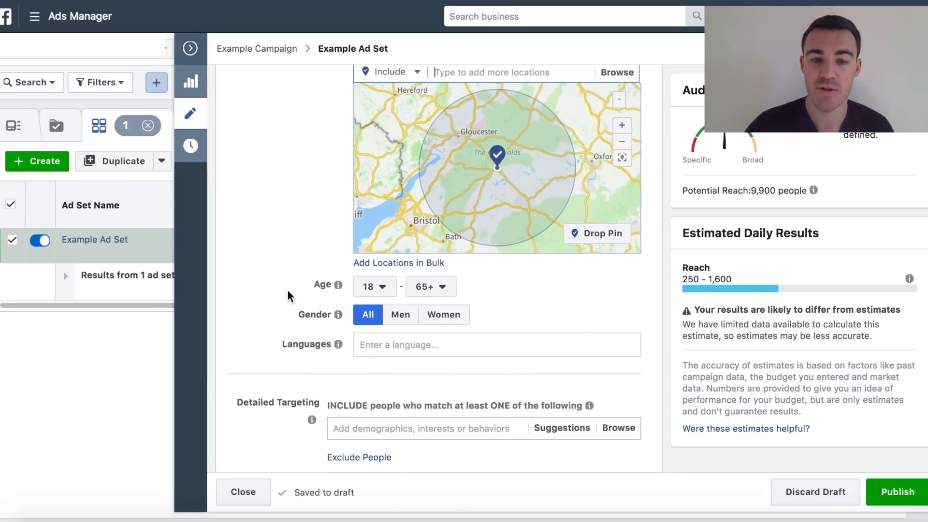
pyautogui.scroll(-2, 287, 291)
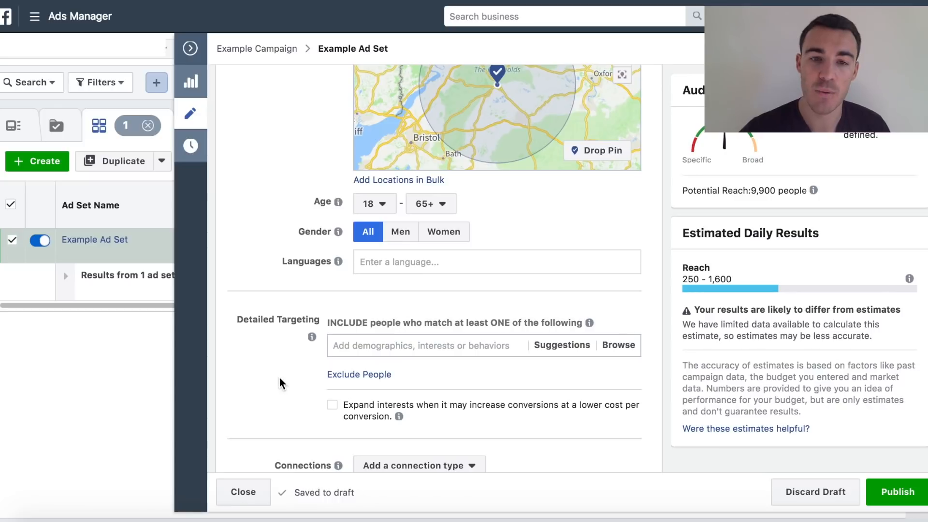
pyautogui.scroll(10, 280, 378)
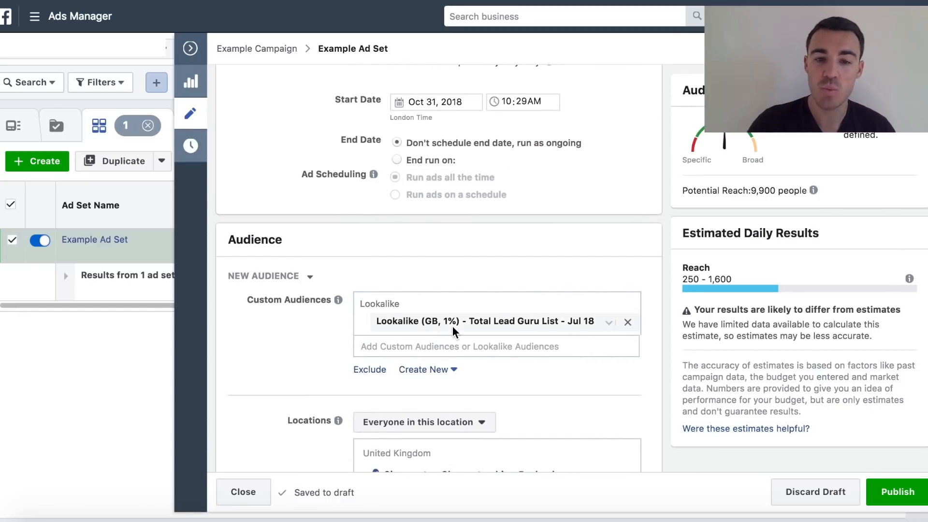
pyautogui.scroll(-1, 453, 326)
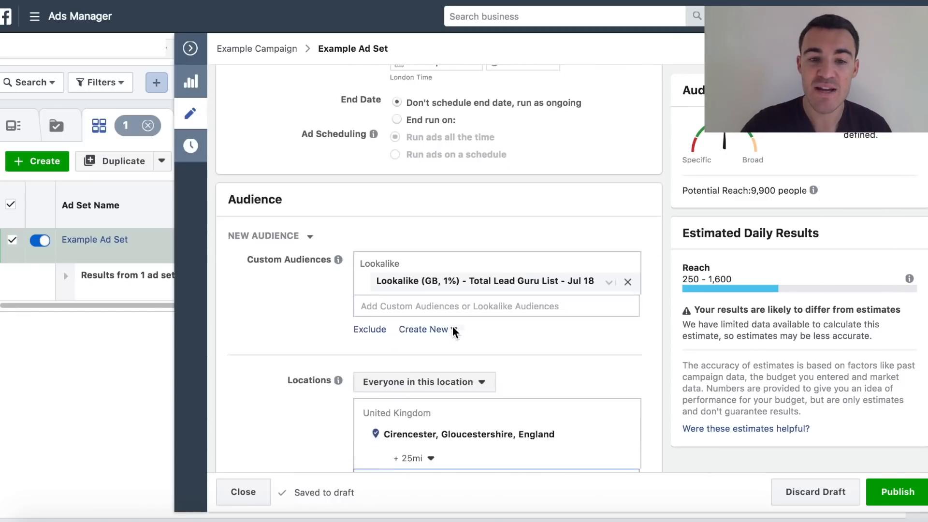
pyautogui.scroll(-4, 280, 386)
pyautogui.scroll(-2, 280, 387)
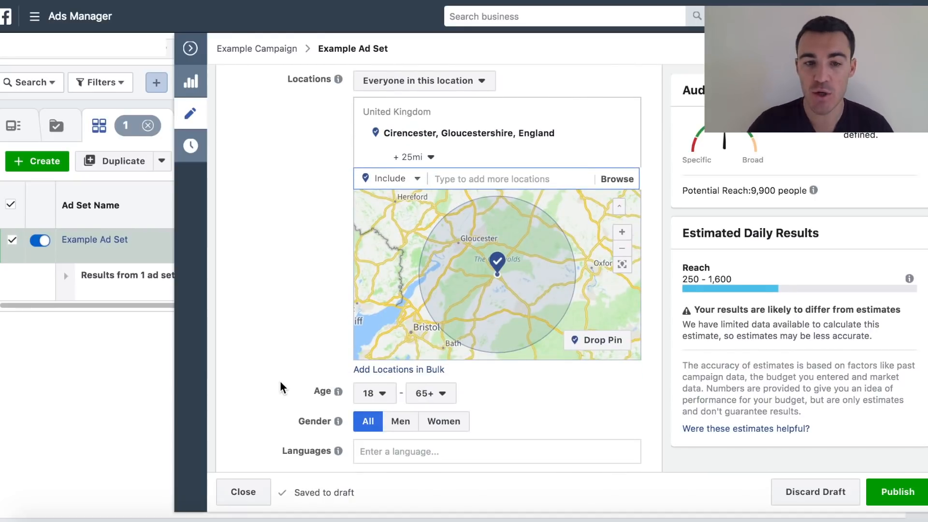
pyautogui.scroll(-6, 280, 381)
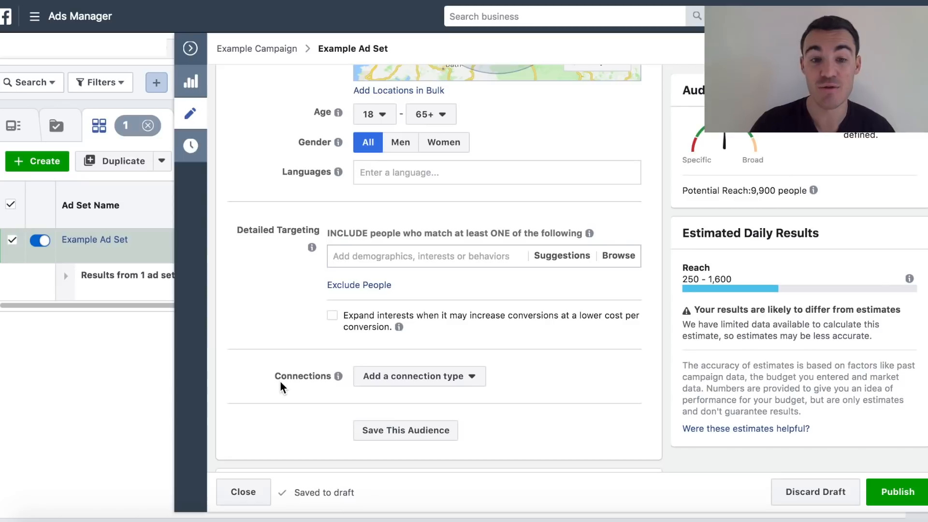
pyautogui.scroll(-2, 280, 381)
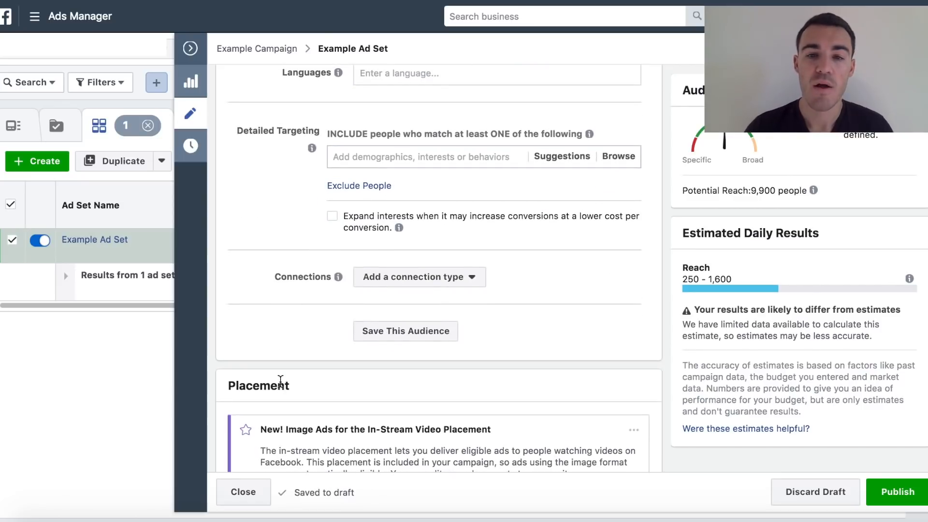